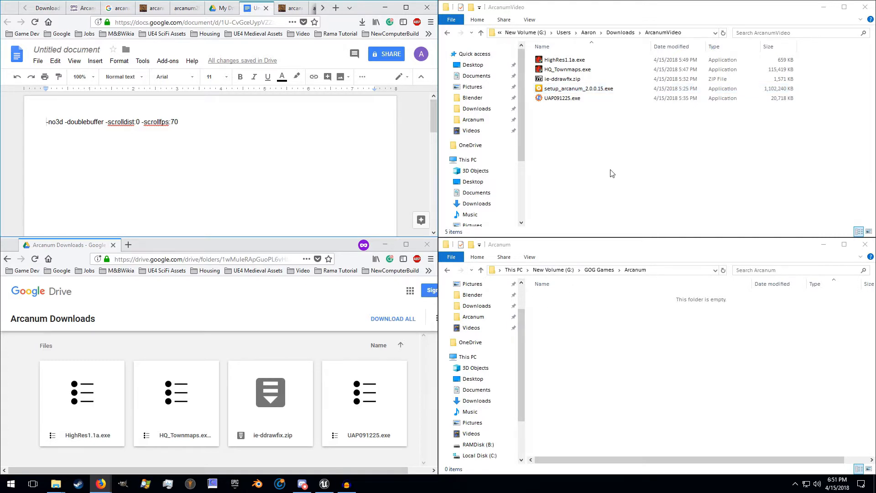
# Step: Install Arcanum from setup_arcanum_2.0.0.15.exe into g:\gog games\Arcanum, accepting the EULA, and exit the installer without launching the game
pyautogui.doubleClick(593, 88)
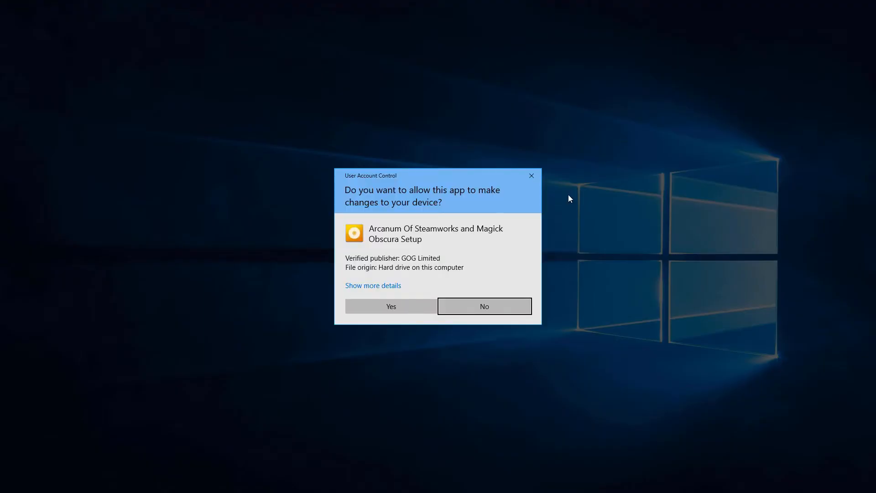
pyautogui.click(414, 305)
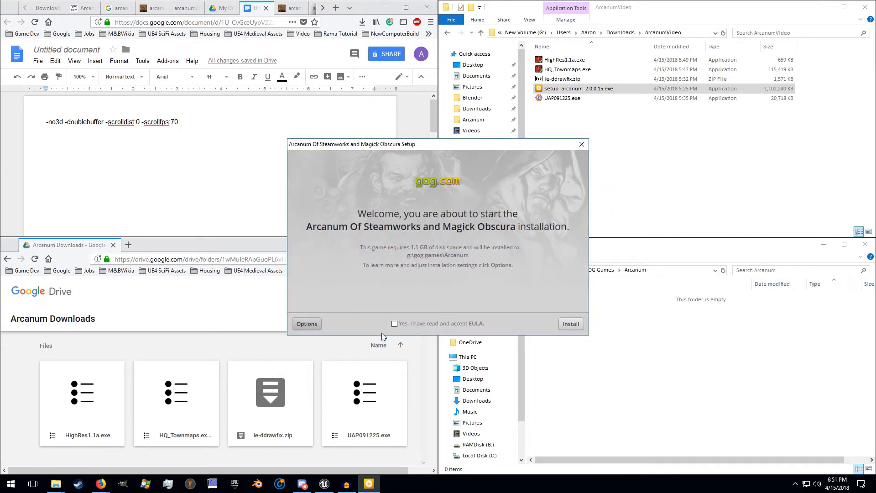
pyautogui.click(394, 323)
pyautogui.click(315, 323)
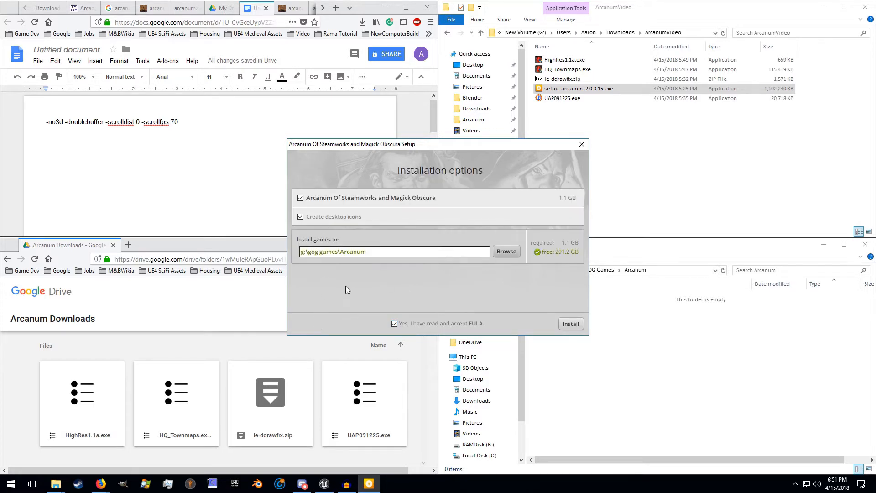
pyautogui.click(570, 323)
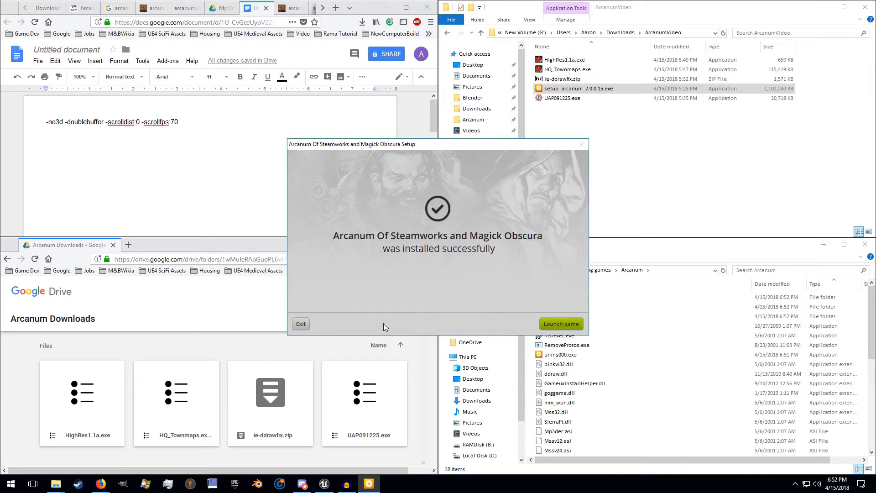
pyautogui.click(300, 324)
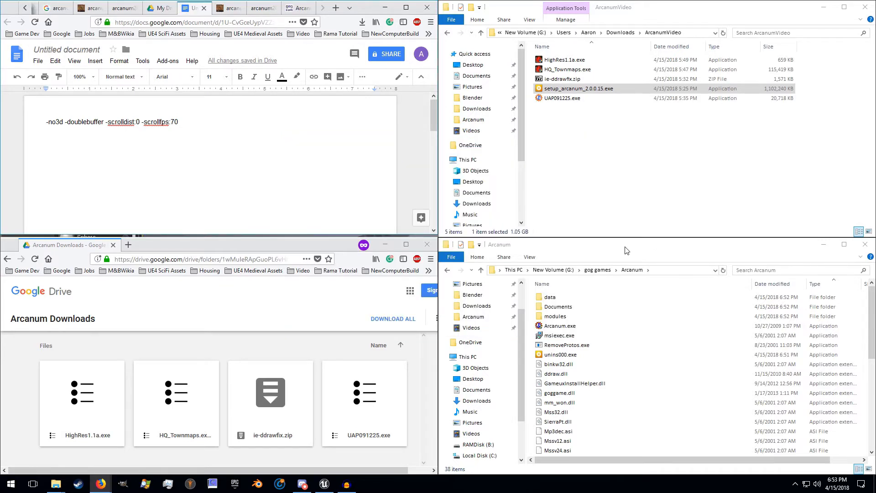
# Step: Open the properties of the Launch Arcanum Of Steamworks and Magick Obscura shortcut in the game folder, clear of the file list
pyautogui.click(626, 250)
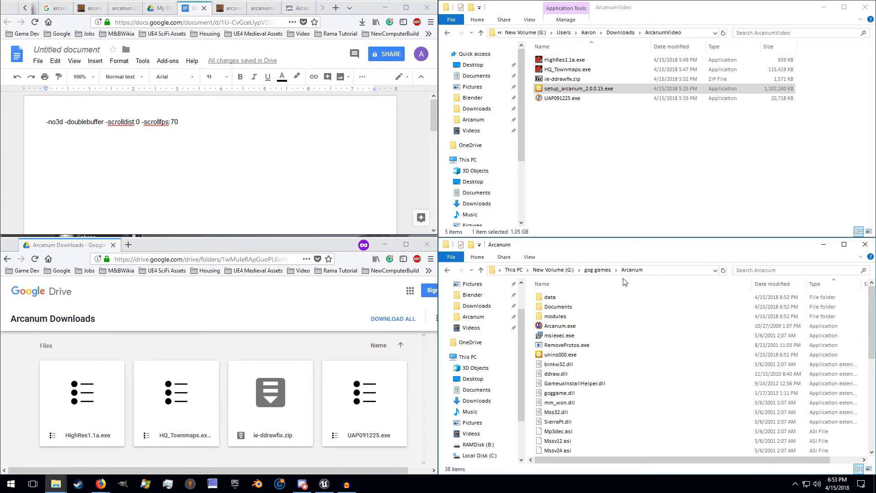
pyautogui.scroll(-7, 637, 343)
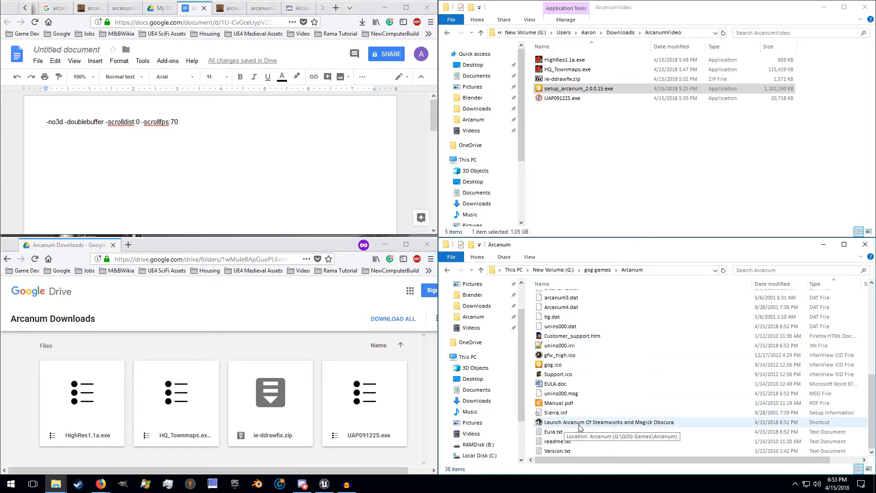
pyautogui.rightClick(672, 422)
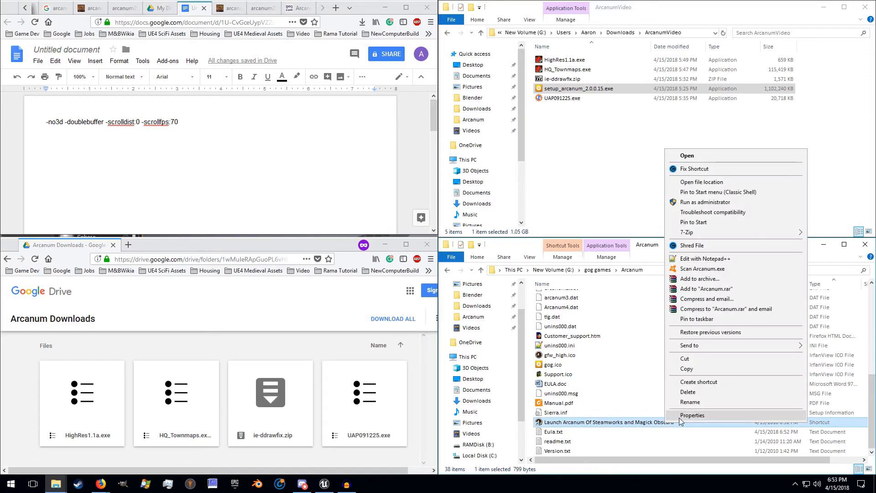
pyautogui.click(683, 416)
pyautogui.moveTo(725, 234); pyautogui.dragTo(389, 116)
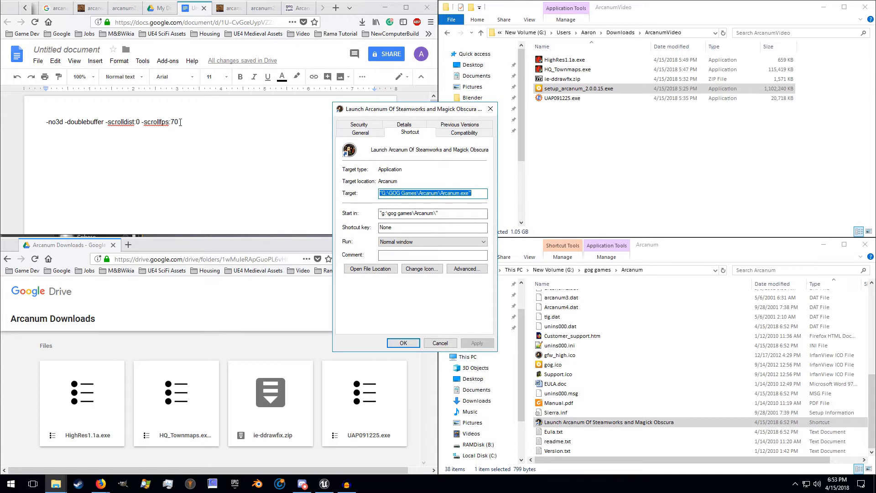
# Step: Copy "-no3d -doublebuffer -scrolldist:0 -scrollfps:70" from the document, append it to the shortcut's target and save the properties
pyautogui.moveTo(46, 122); pyautogui.dragTo(105, 121)
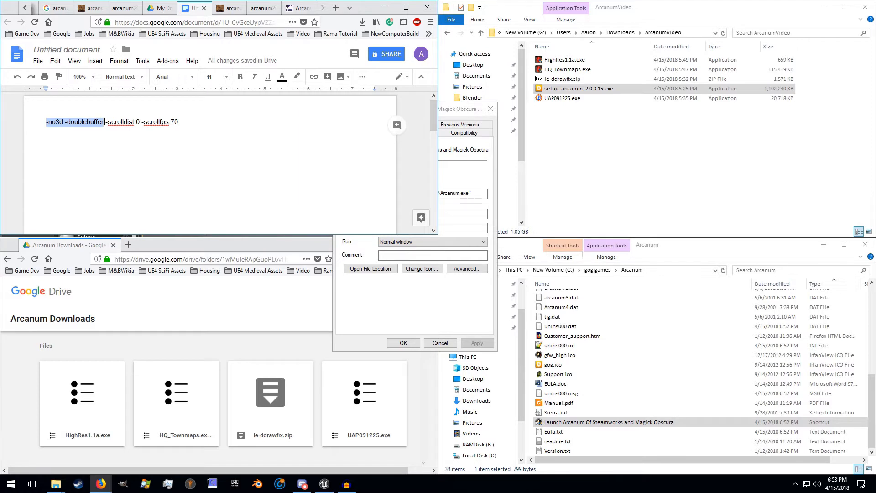
pyautogui.moveTo(104, 121); pyautogui.dragTo(179, 126)
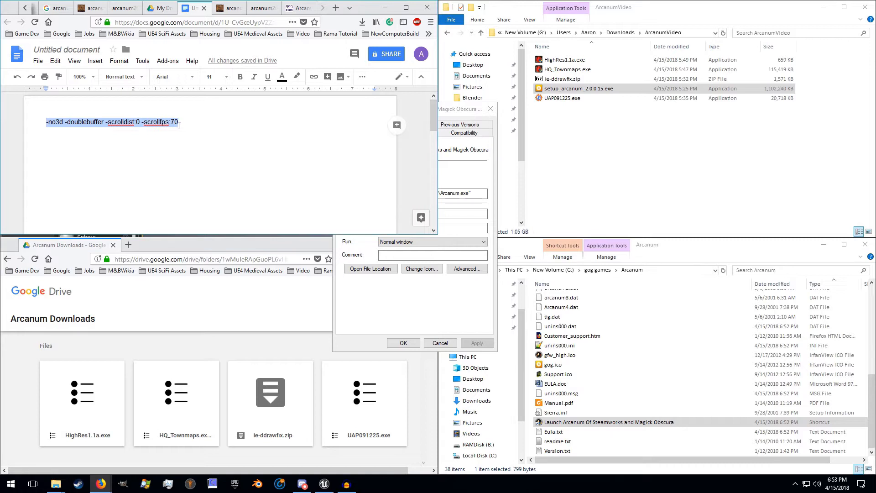
pyautogui.rightClick(155, 124)
pyautogui.hotkey('ctrl', 'c')
pyautogui.click(436, 303)
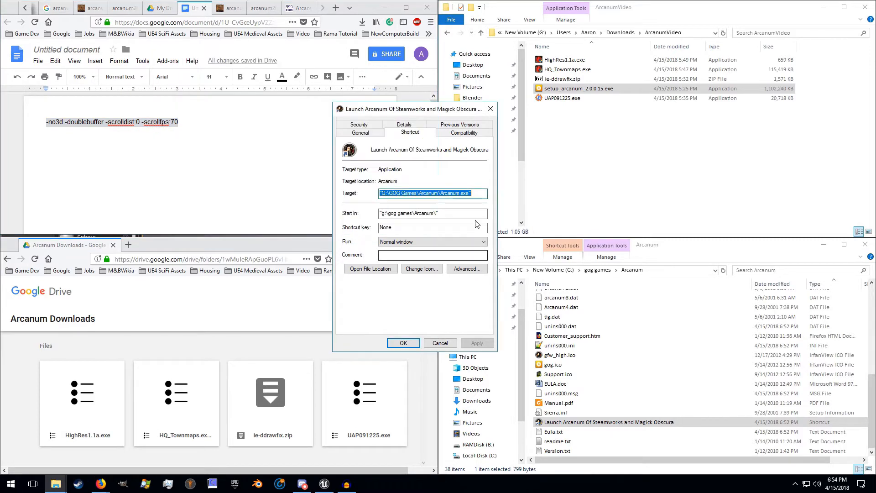
pyautogui.click(485, 193)
pyautogui.hotkey('ctrl', 'v')
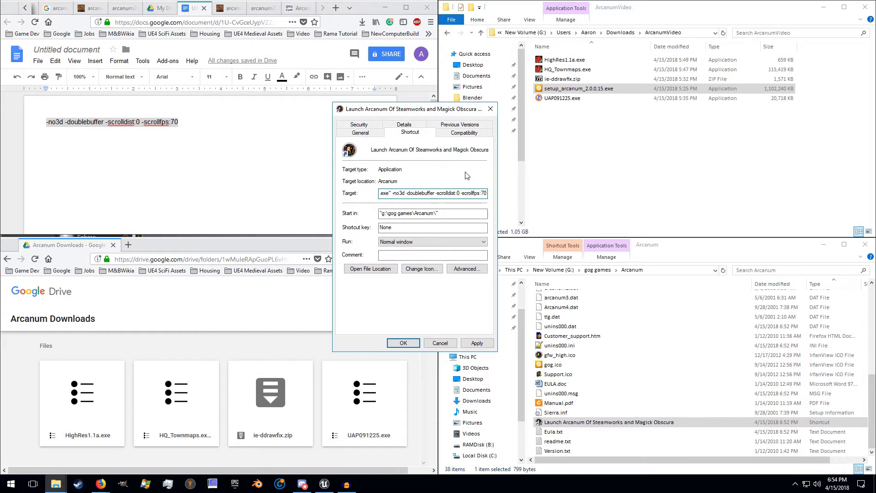
pyautogui.click(403, 342)
pyautogui.click(585, 423)
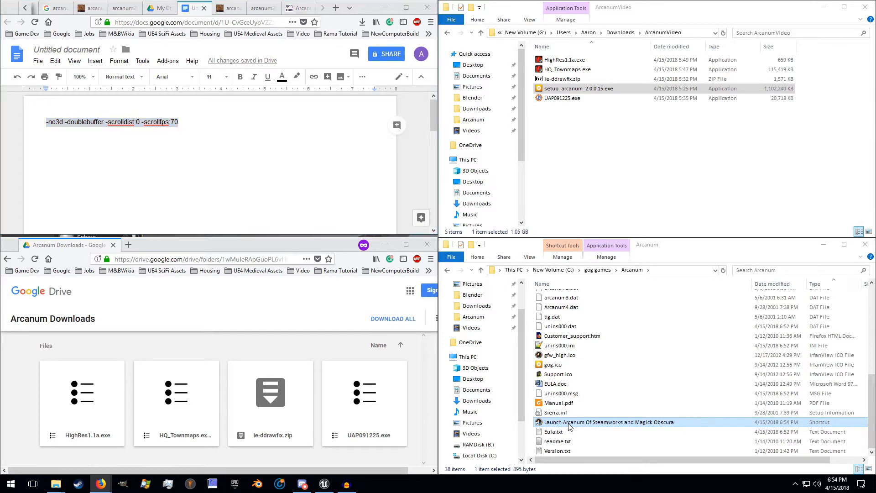
pyautogui.rightClick(568, 426)
pyautogui.moveTo(657, 347)
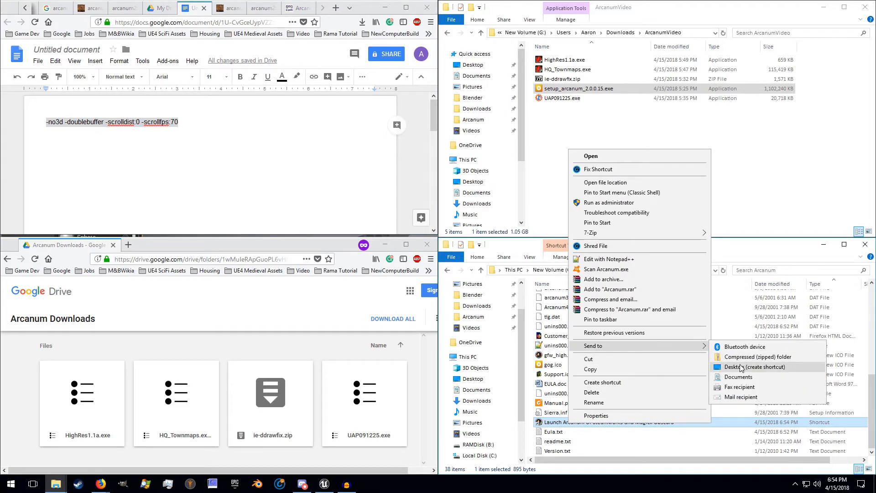
pyautogui.click(552, 424)
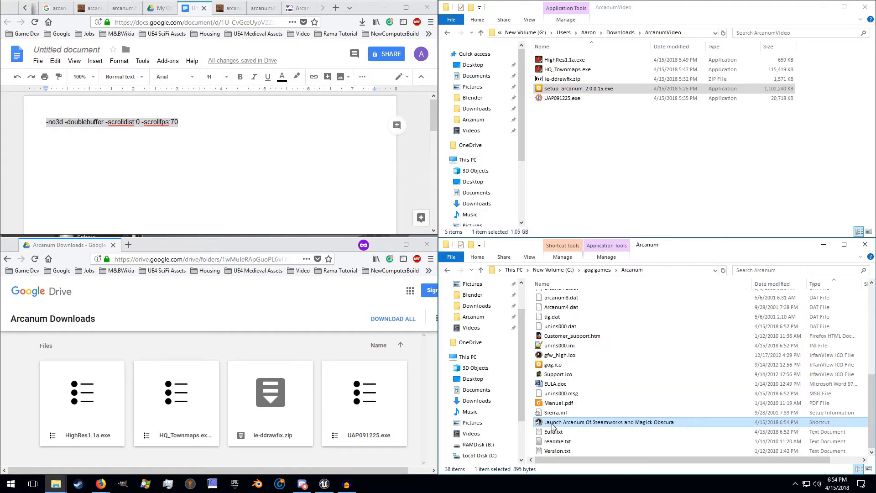
pyautogui.click(551, 395)
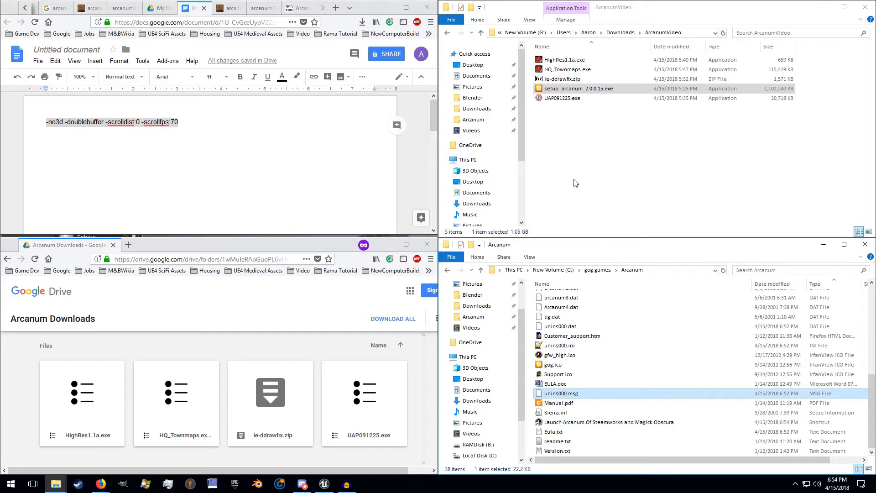
# Step: Start the UAP091225.exe patch setup and add the Extra Content and Alternate Lizardman components, leaving Townmap Fixes out
pyautogui.doubleClick(561, 99)
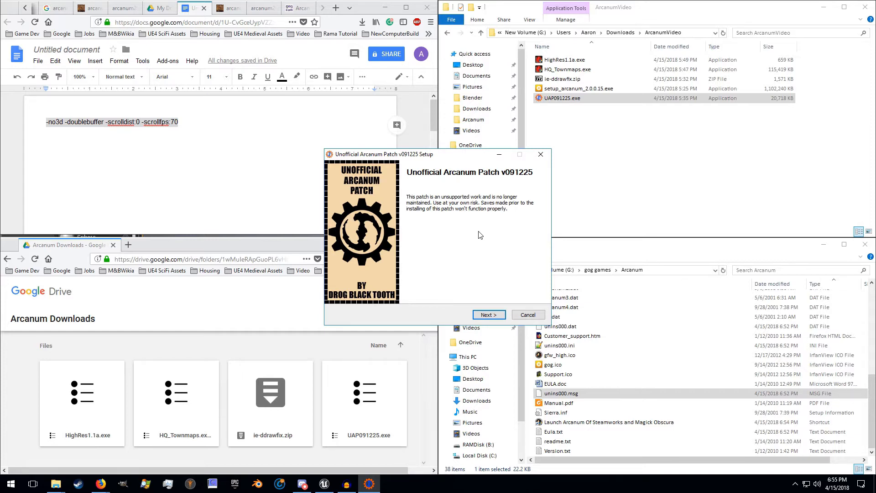
pyautogui.click(491, 316)
pyautogui.moveTo(423, 238)
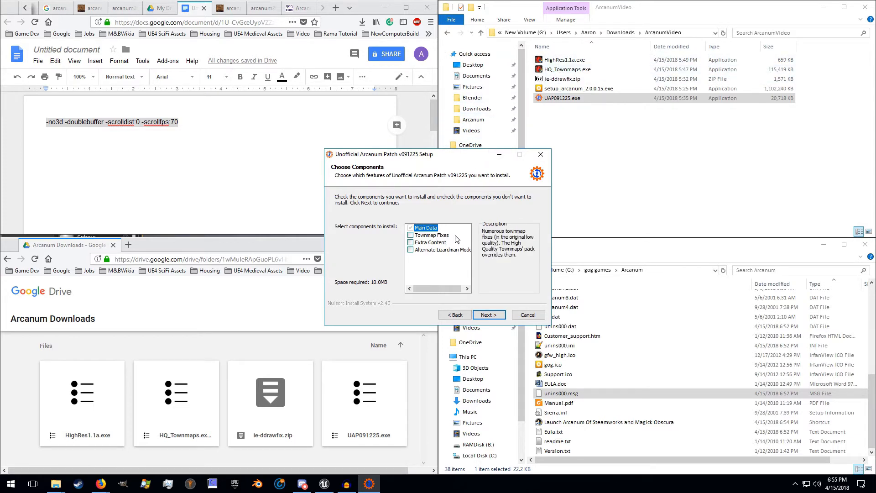
pyautogui.click(417, 242)
pyautogui.click(420, 250)
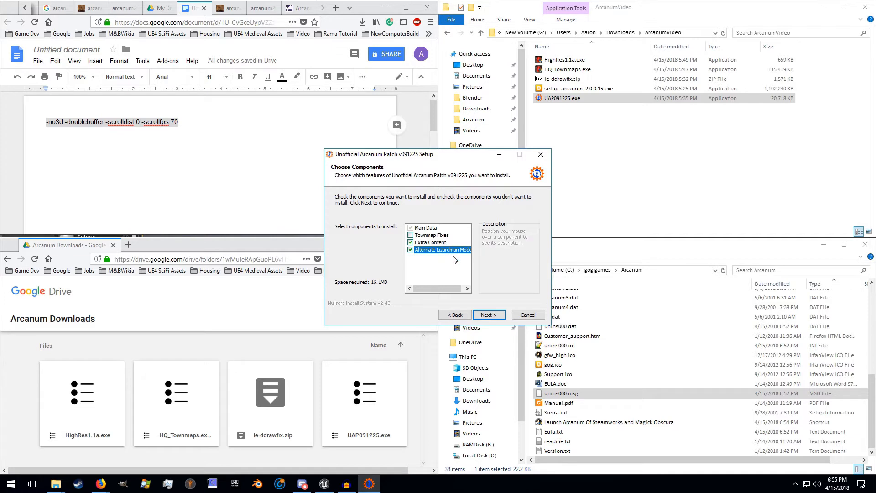
pyautogui.click(495, 315)
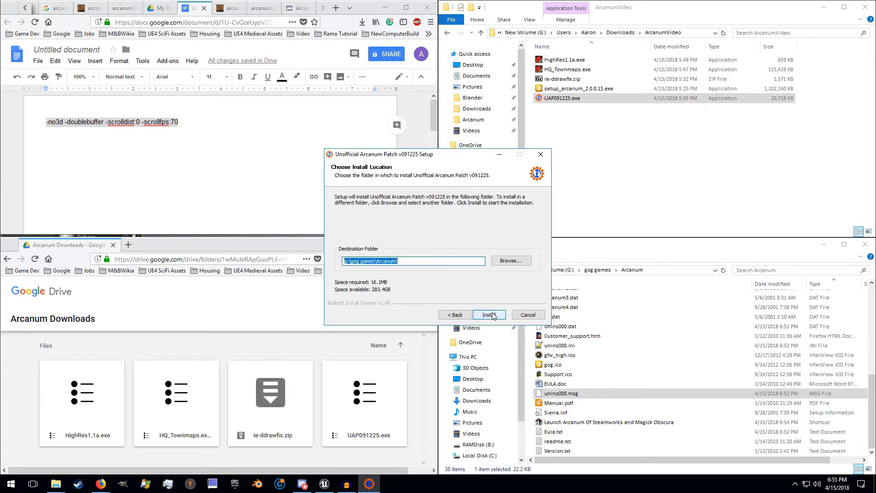
# Step: Install the unofficial patch into g:\gog games\Arcanum and finish the setup without showing the readme
pyautogui.moveTo(346, 261); pyautogui.dragTo(414, 263)
pyautogui.click(414, 262)
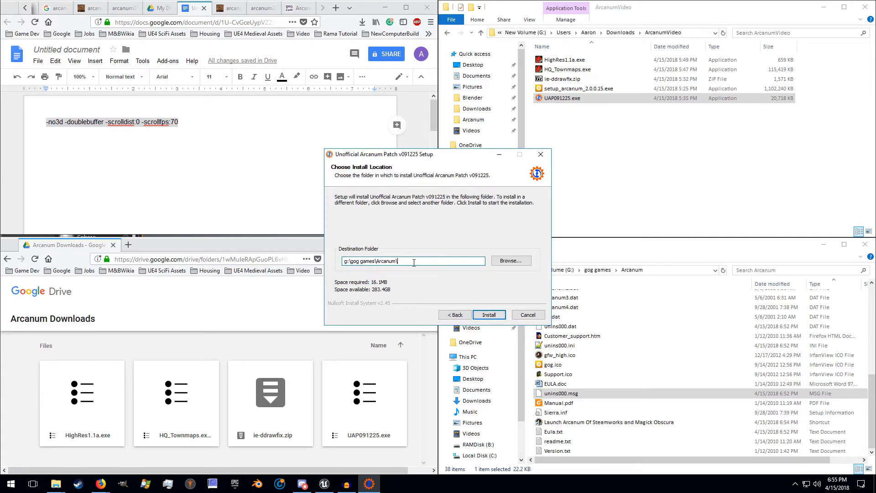
pyautogui.click(490, 316)
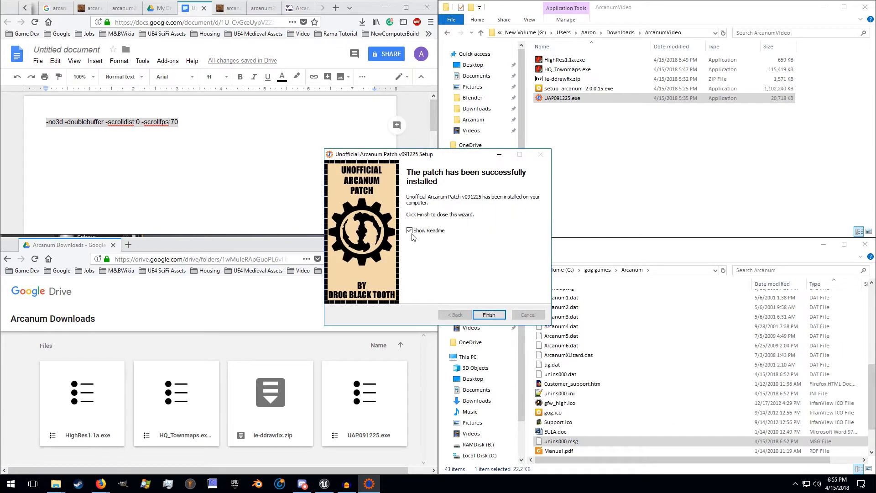
pyautogui.click(409, 231)
pyautogui.click(488, 315)
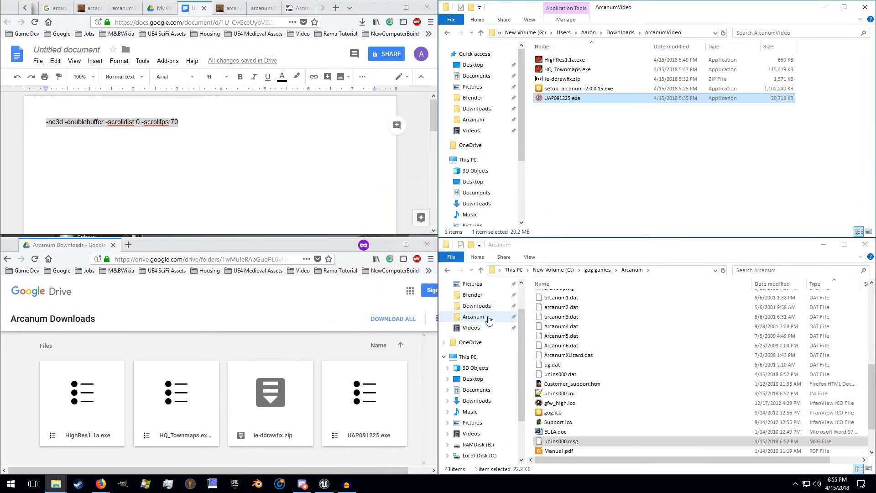
# Step: Install HQ_Townmaps.exe into G:\GOG Games\Arcanum and report to the compatibility assistant that it installed correctly
pyautogui.click(571, 70)
pyautogui.doubleClick(573, 72)
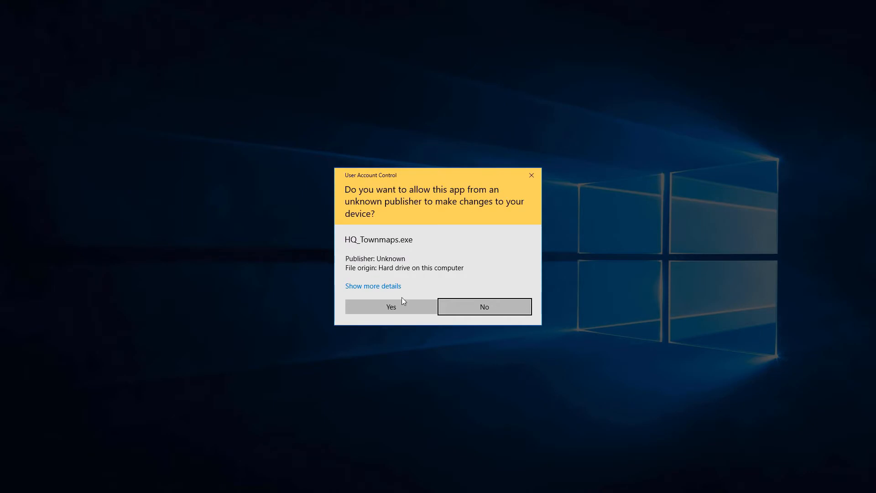
pyautogui.click(401, 308)
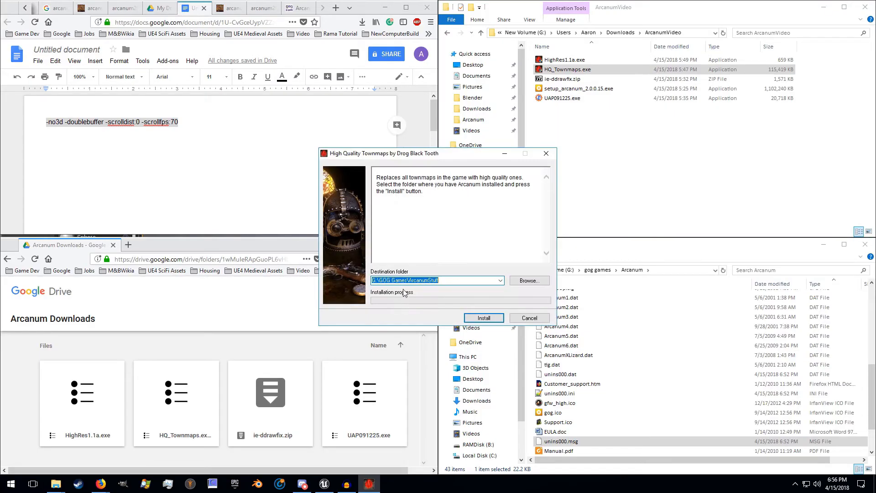
pyautogui.click(453, 280)
pyautogui.press('BackSpace')
pyautogui.press('BackSpace')
pyautogui.press('BackSpace')
pyautogui.press('BackSpace')
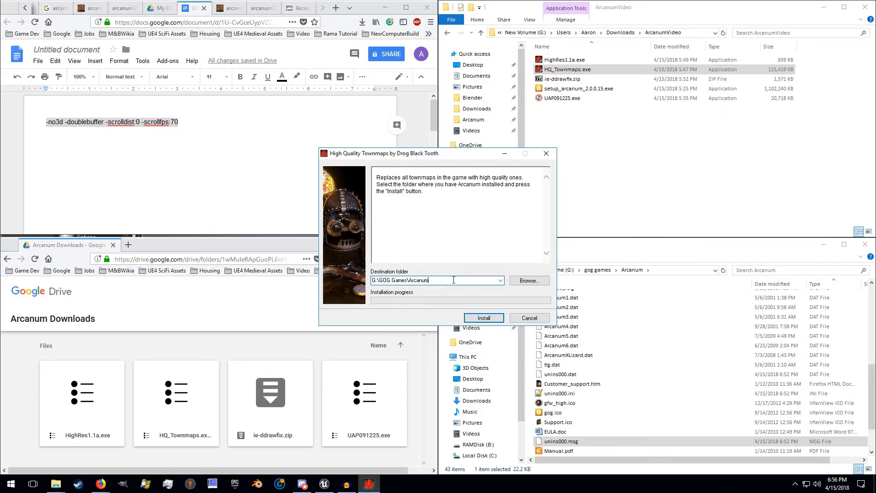
pyautogui.click(479, 319)
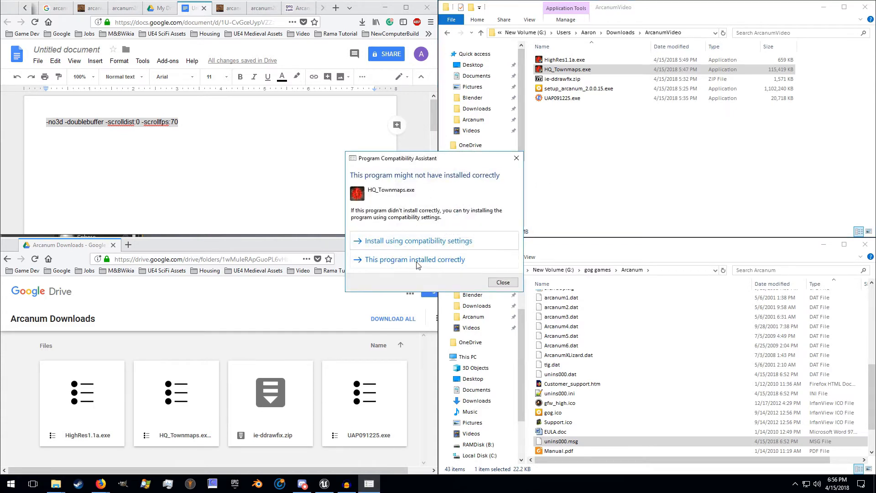
pyautogui.click(416, 260)
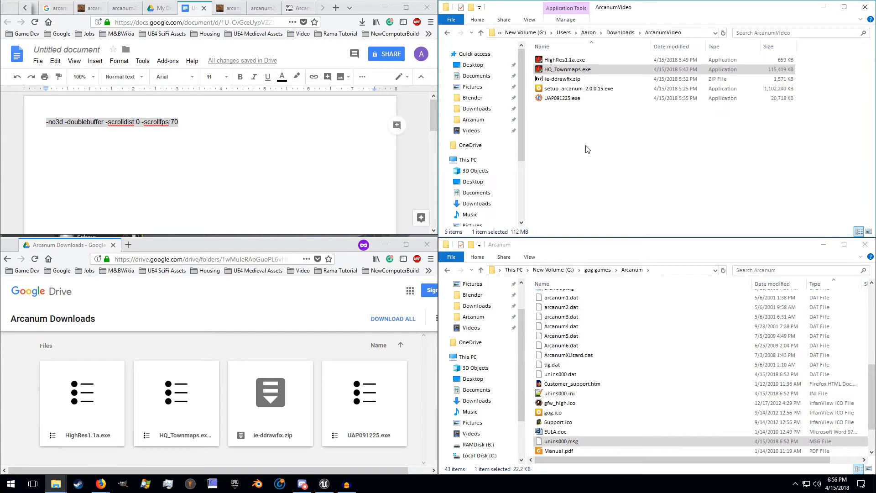
# Step: Run HighRes1.1a.exe with administrator approval and extract the High Resolution Patch into G:\GOG Games\Arcanum
pyautogui.doubleClick(564, 61)
pyautogui.click(394, 302)
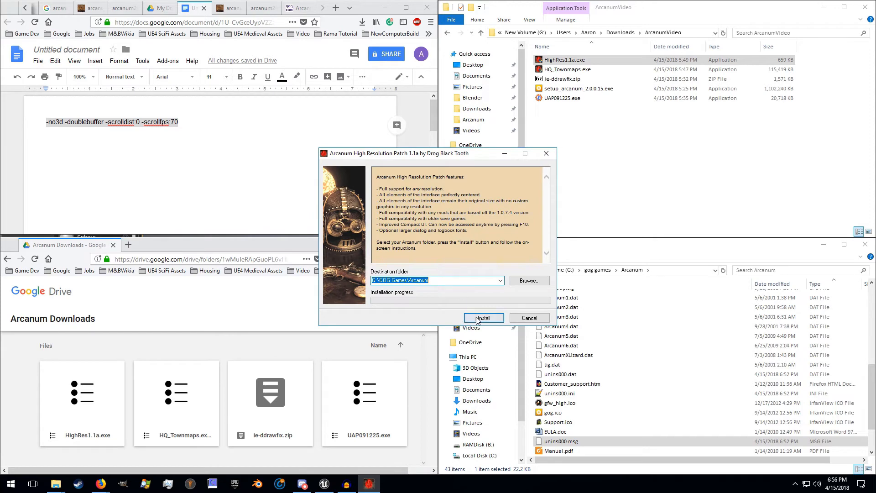
pyautogui.click(477, 318)
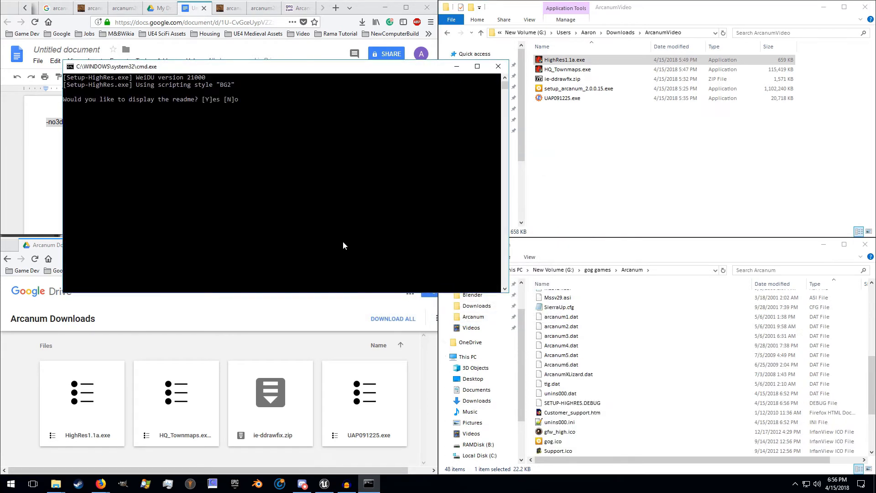
# Step: Decline the readme in the patch console and choose to install the Arcanum High Resolution Patch component
pyautogui.moveTo(152, 68); pyautogui.dragTo(197, 68)
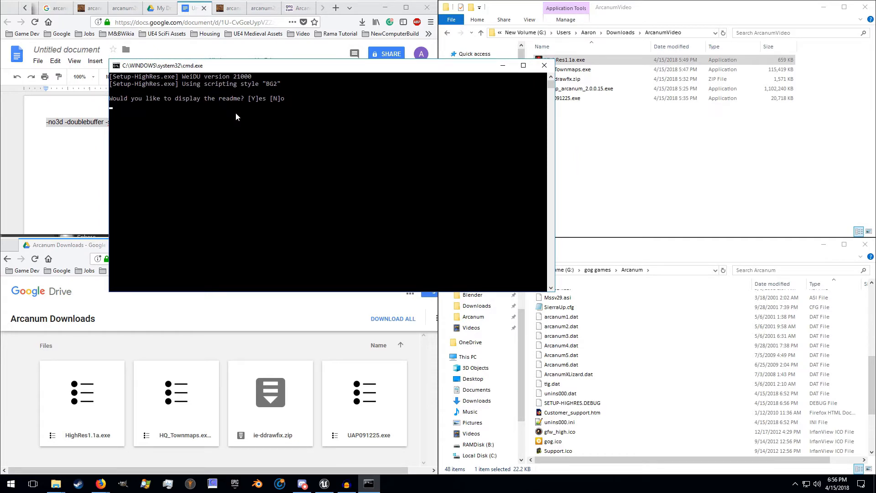
pyautogui.write('n')
pyautogui.press('Return')
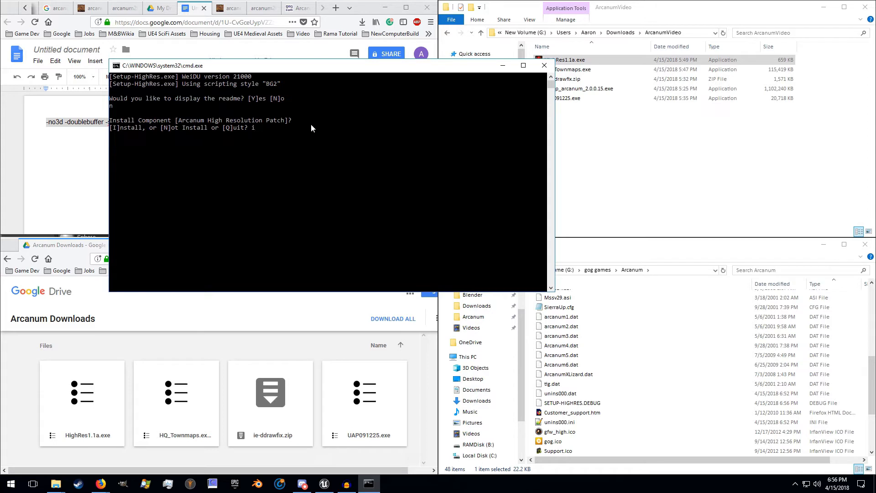
pyautogui.press('Return')
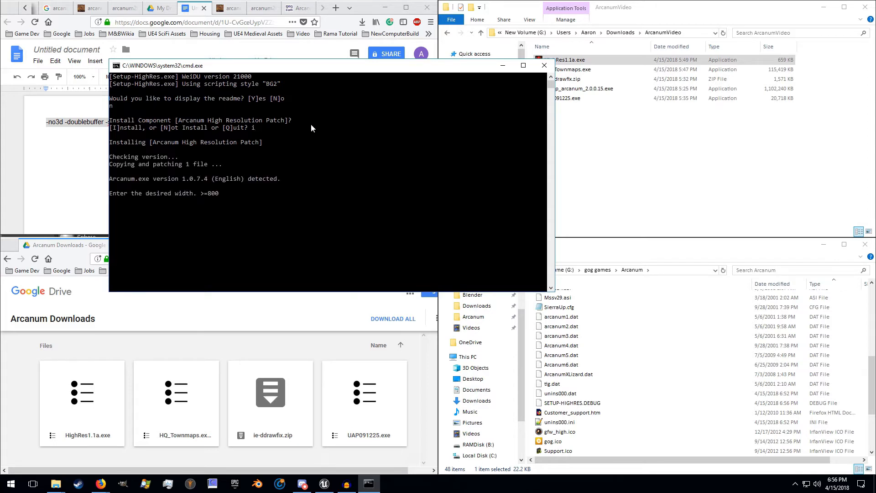
# Step: Patch the game to a width of 1920 and a height of 1080, and accept the Compact Options Screen
pyautogui.write('1920')
pyautogui.press('Return')
pyautogui.write('1080')
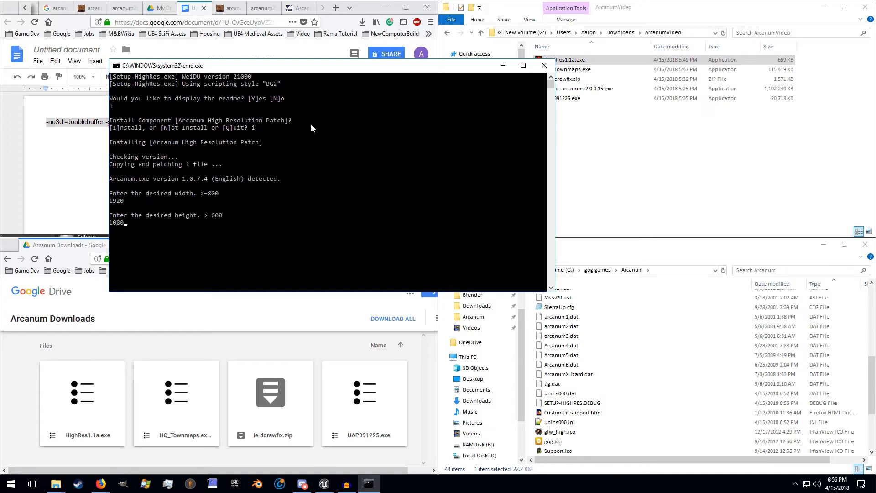
pyautogui.press('Return')
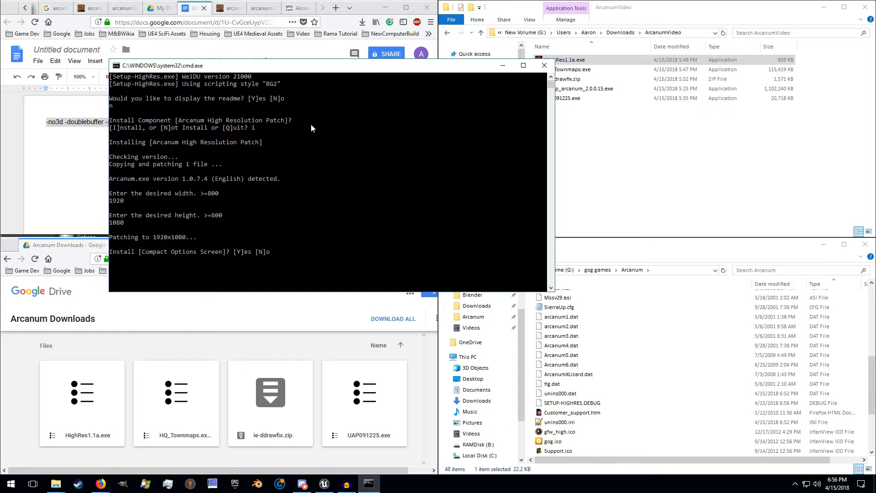
pyautogui.write('y')
pyautogui.press('Return')
# Step: Install the Larger Dialog Font at size 14 and the Larger Logbook Font, and exit the patch console
pyautogui.write('i')
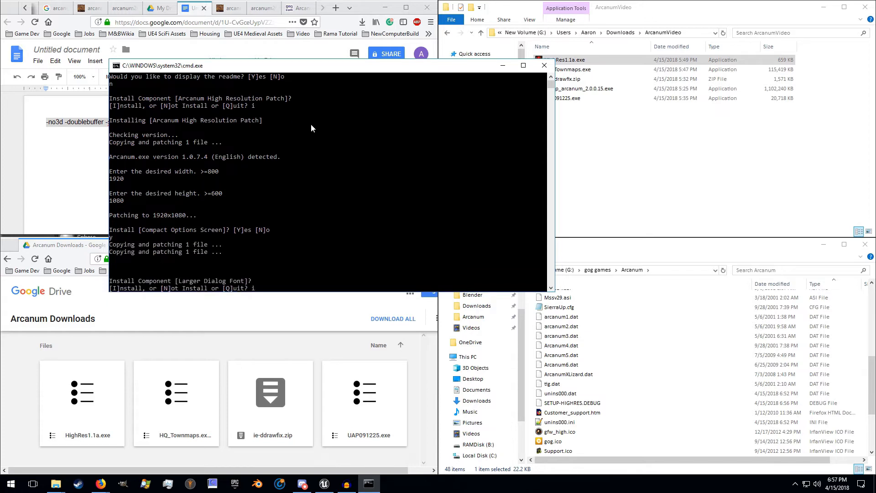
pyautogui.press('Return')
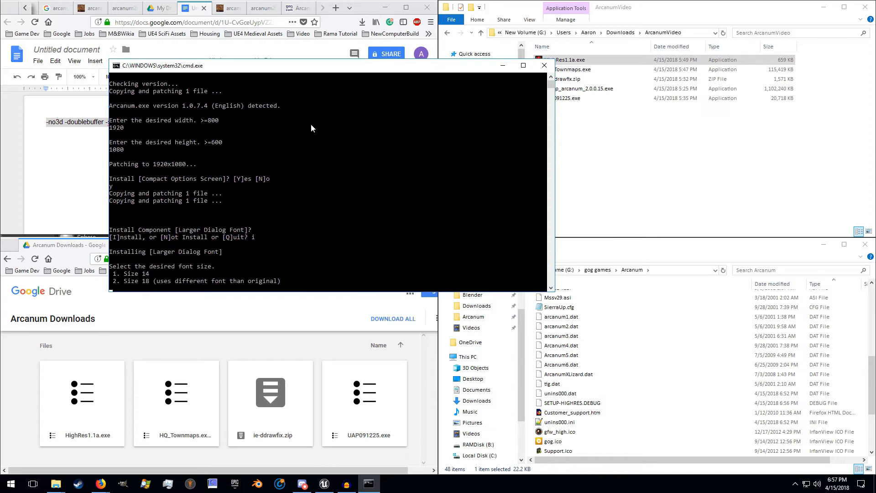
pyautogui.write('1')
pyautogui.press('Return')
pyautogui.write('i')
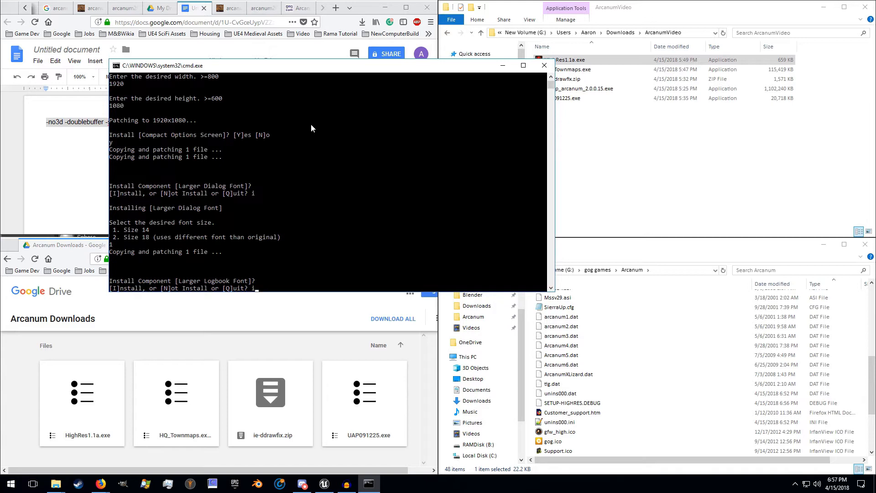
pyautogui.press('Return')
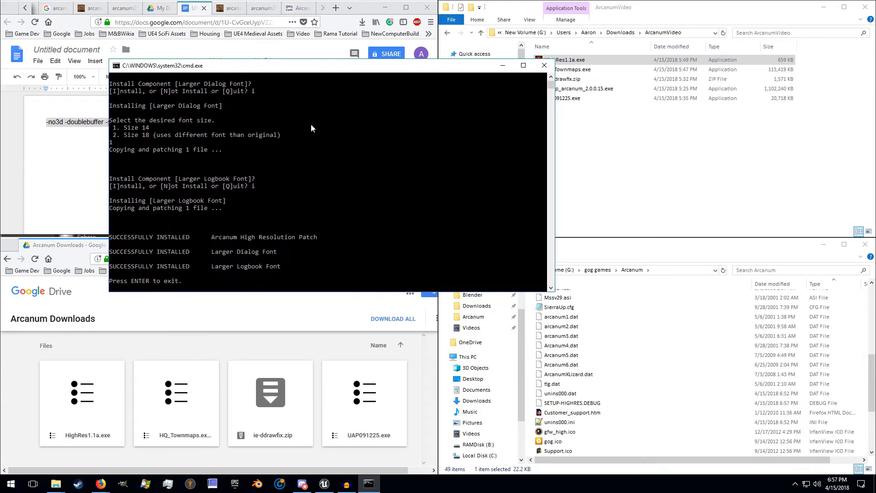
pyautogui.press('Return')
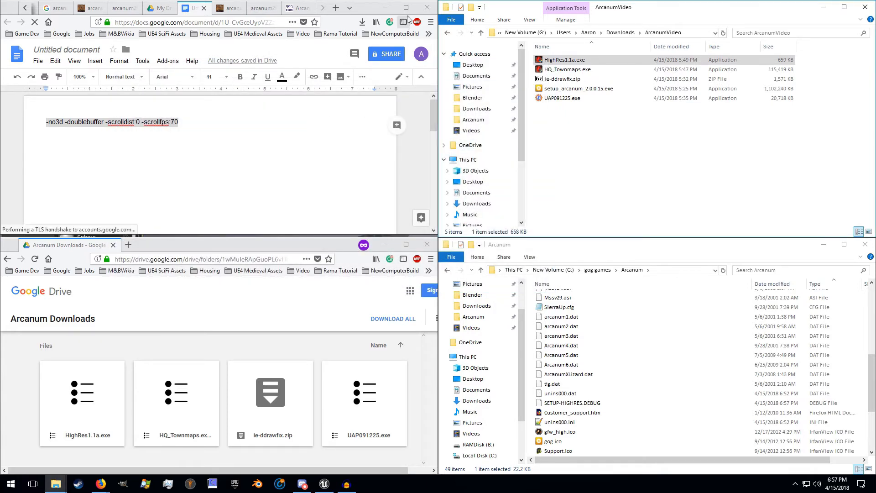
# Step: Compare the arcanum-0001.jpg and arcanum2012 gameplay screenshots at full window size, and return to the launch-parameter document and the ArcanumVideo folder
pyautogui.click(407, 9)
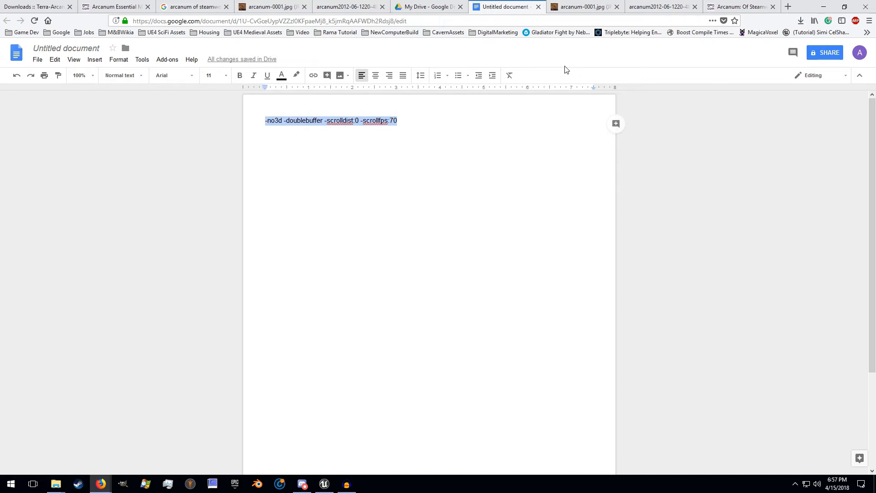
pyautogui.click(568, 7)
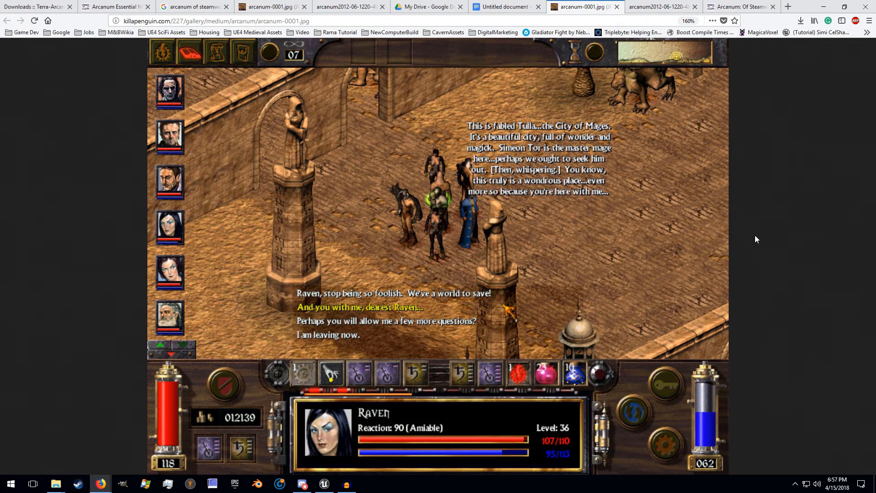
pyautogui.click(656, 7)
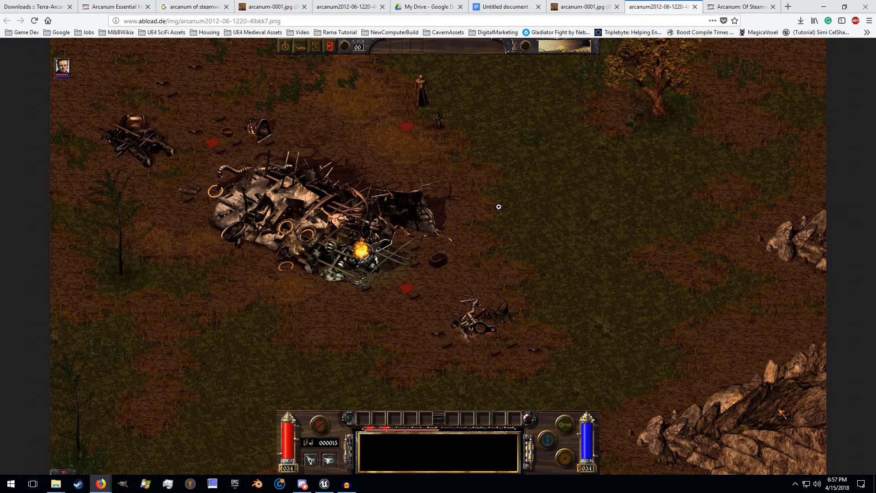
pyautogui.moveTo(805, 8); pyautogui.dragTo(1, 1)
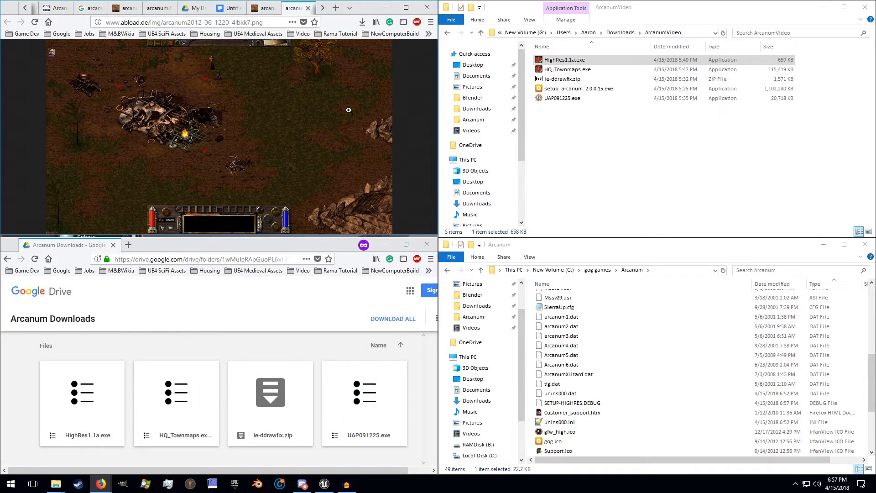
pyautogui.click(228, 8)
pyautogui.click(574, 126)
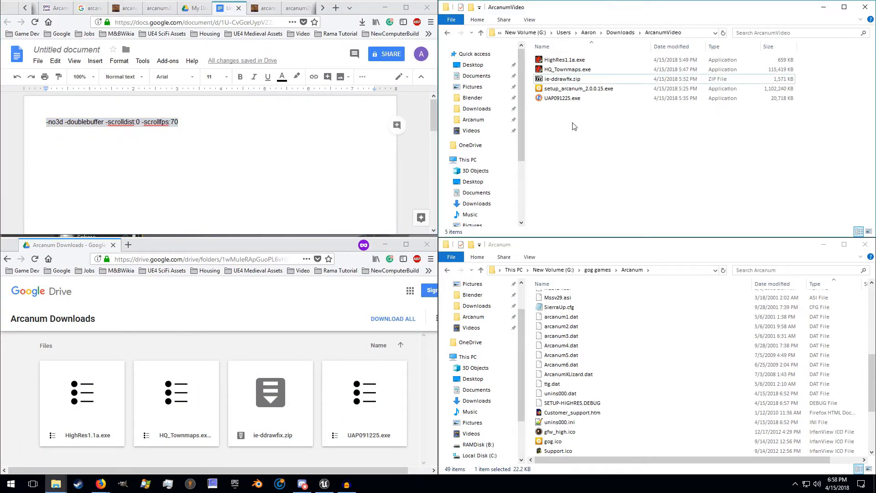
# Step: Copy ddraw.dll, libwine.dll and wined3d.dll from the wined3d folder of ie-ddrawfix.zip into the Arcanum game folder, replacing the existing ddraw.dll
pyautogui.doubleClick(562, 79)
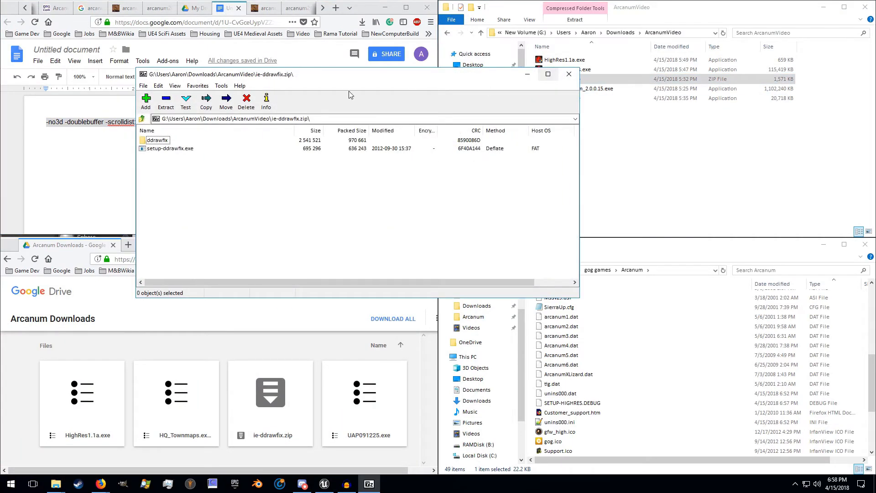
pyautogui.moveTo(482, 80); pyautogui.dragTo(524, 121)
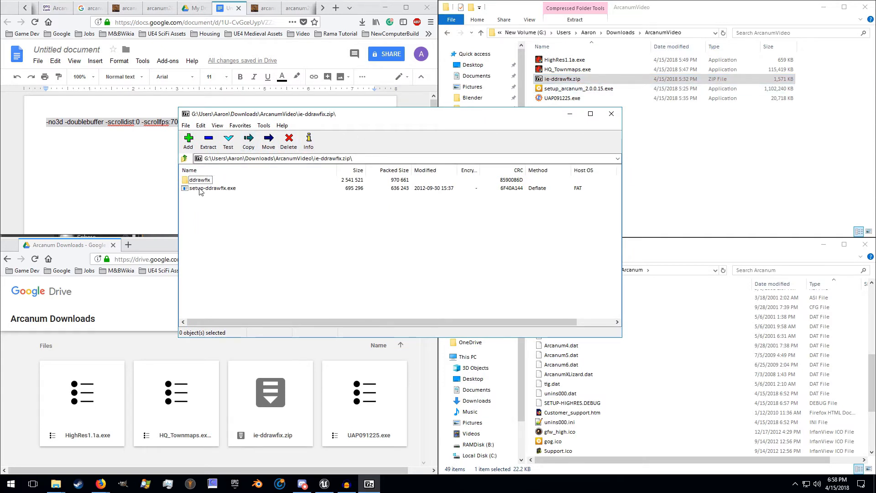
pyautogui.doubleClick(200, 180)
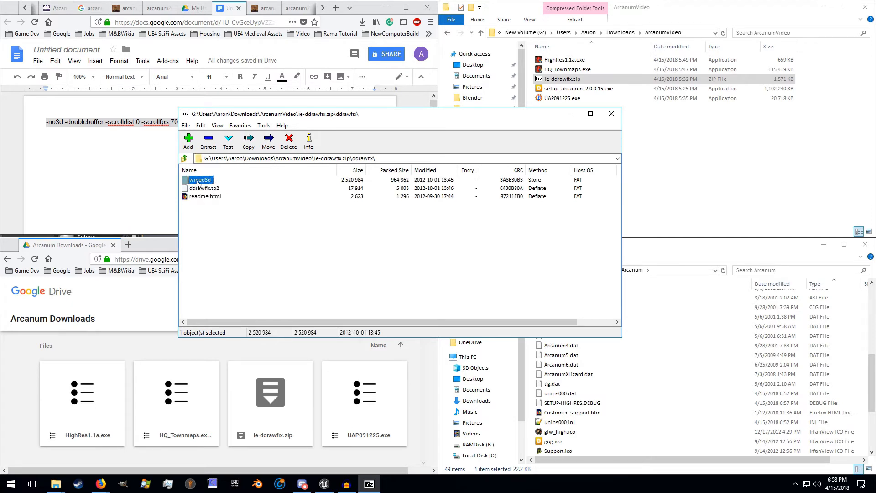
pyautogui.doubleClick(199, 180)
pyautogui.hotkey('ctrl', 'a')
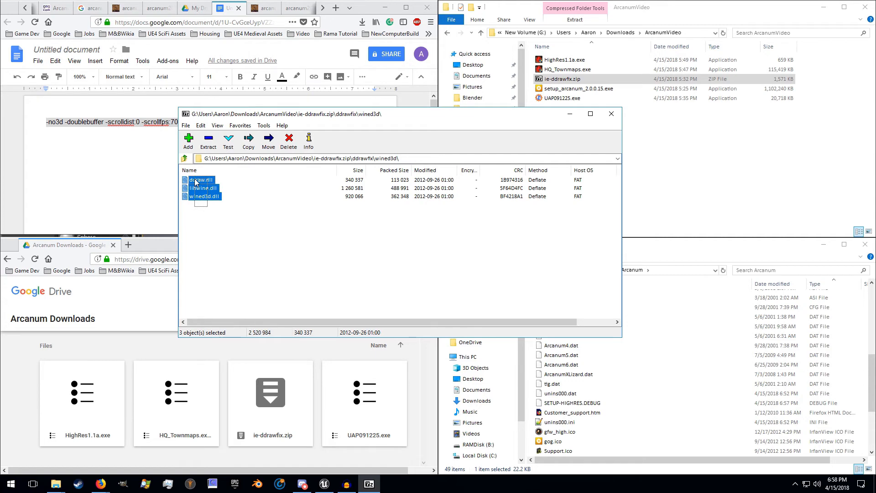
pyautogui.moveTo(195, 181); pyautogui.dragTo(675, 367)
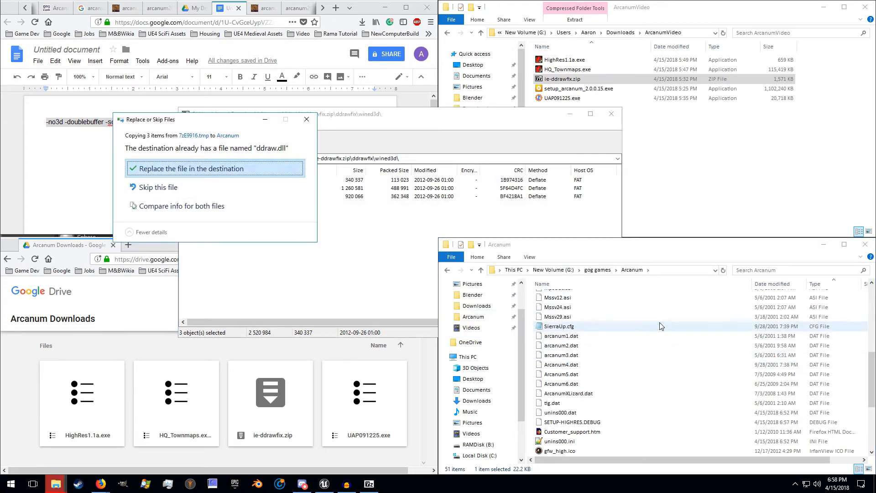
pyautogui.click(195, 174)
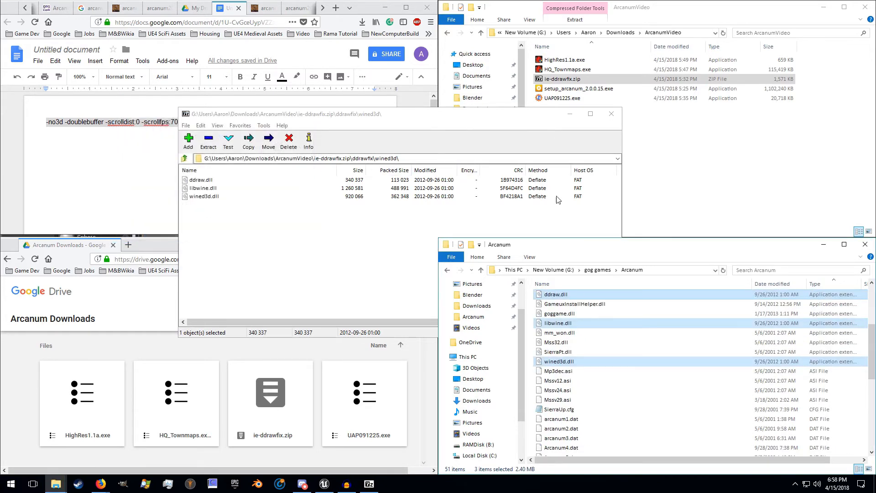
pyautogui.click(611, 114)
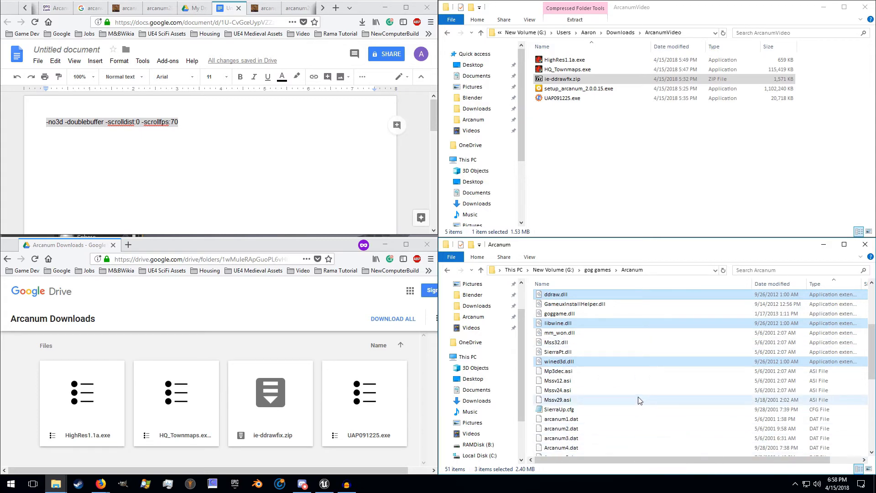
# Step: Start the game from the Launch Arcanum Of Steamworks and Magick Obscura shortcut and skip the intro video
pyautogui.scroll(-6, 639, 400)
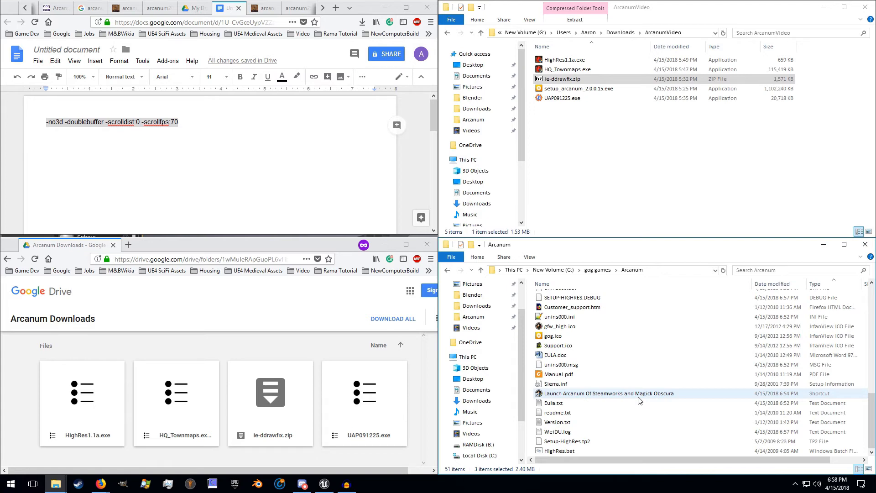
pyautogui.doubleClick(638, 395)
pyautogui.click(373, 306)
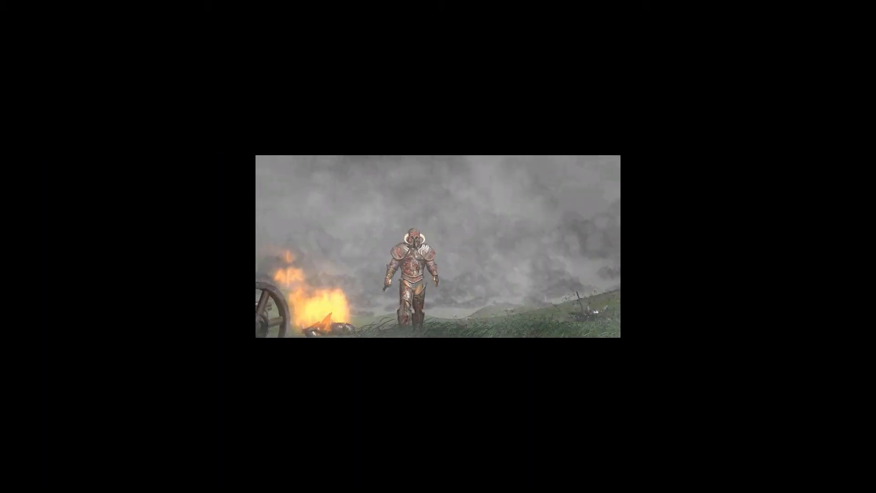
pyautogui.press('Escape')
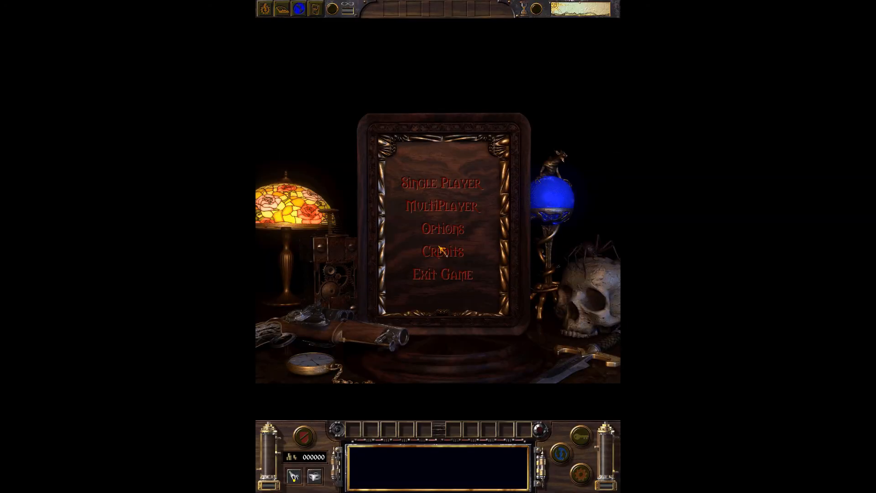
# Step: Start a new single-player game with the premade character Solomon Doone
pyautogui.click(454, 186)
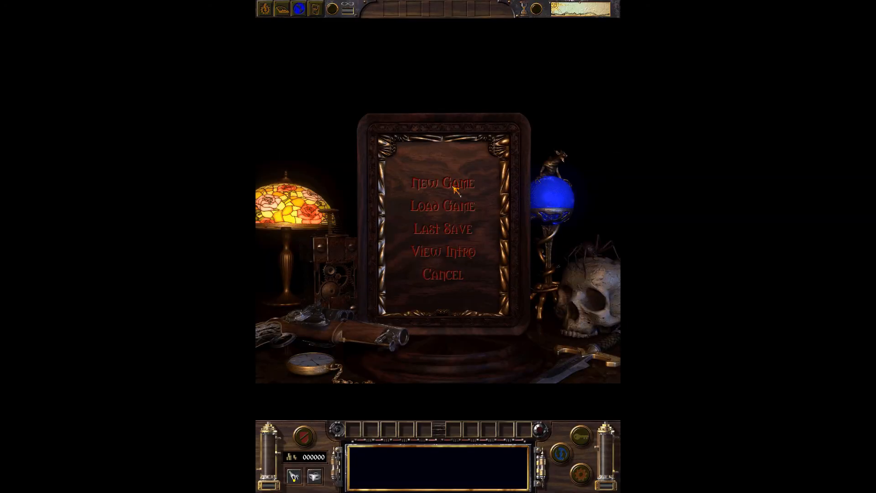
pyautogui.click(455, 186)
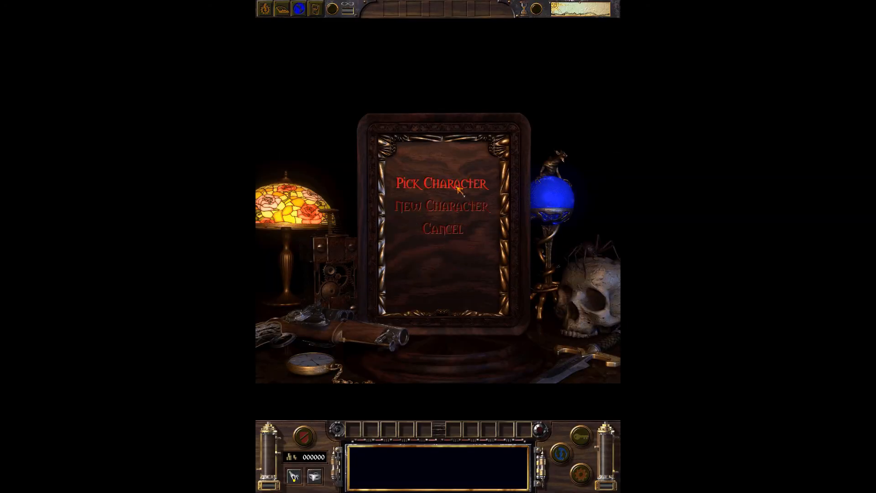
pyautogui.click(458, 188)
pyautogui.click(376, 173)
pyautogui.click(377, 171)
pyautogui.click(377, 171)
pyautogui.click(377, 172)
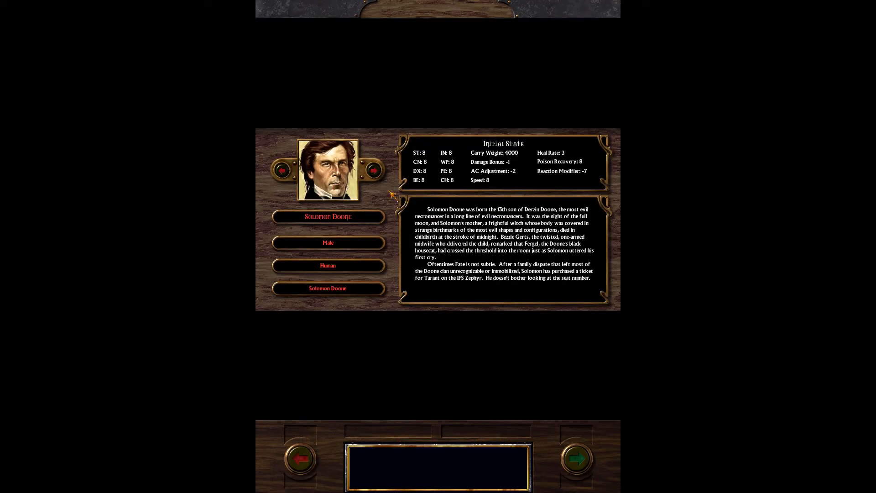
pyautogui.click(576, 459)
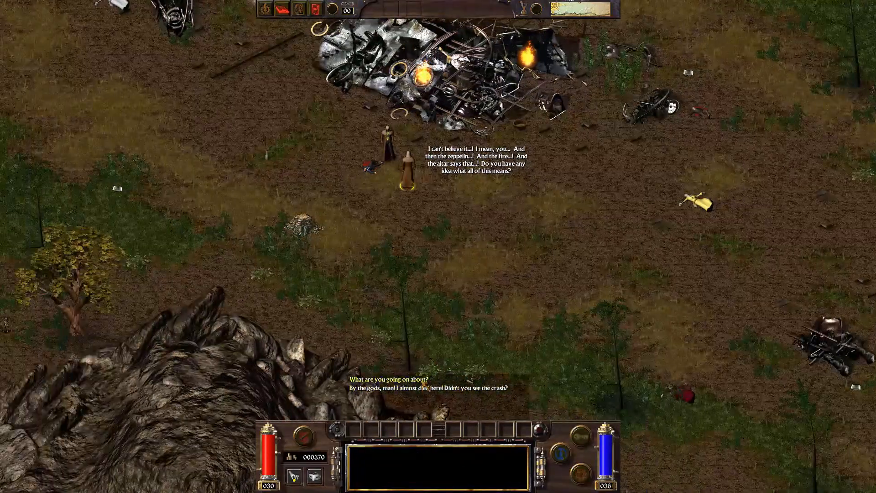
# Step: Get through the opening conversation at the crash site, starting with the reply "What are you going on about?"
pyautogui.click(423, 382)
pyautogui.click(423, 382)
pyautogui.click(423, 382)
pyautogui.click(423, 382)
pyautogui.click(424, 382)
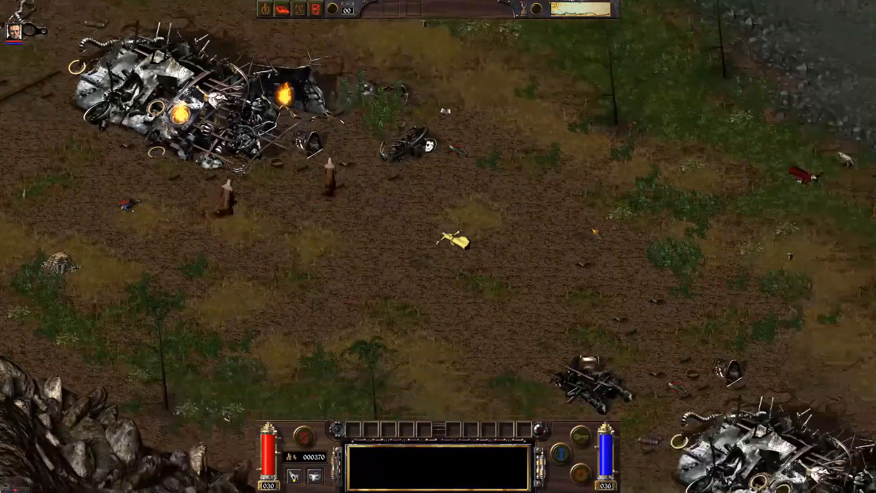
# Step: Examine the view scrolling and character movement around the zeppelin crash site in the patched game
pyautogui.press('Left')
pyautogui.press('Up')
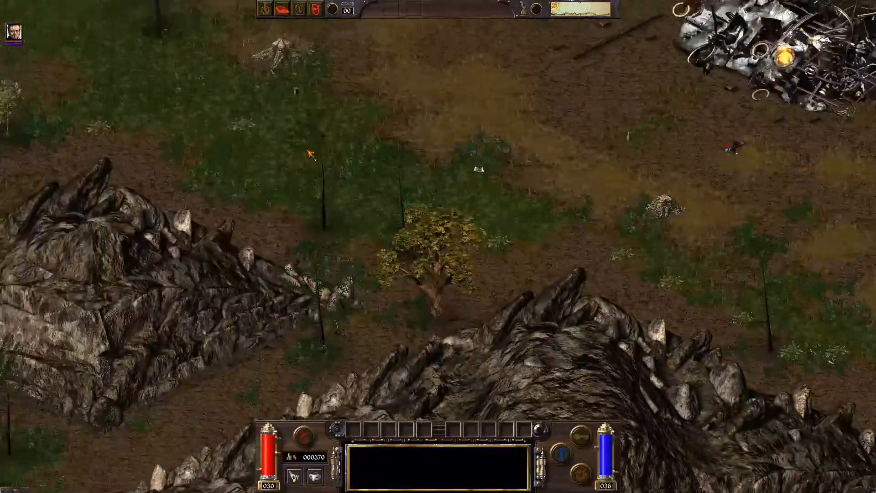
pyautogui.press('Left')
pyautogui.press('Up')
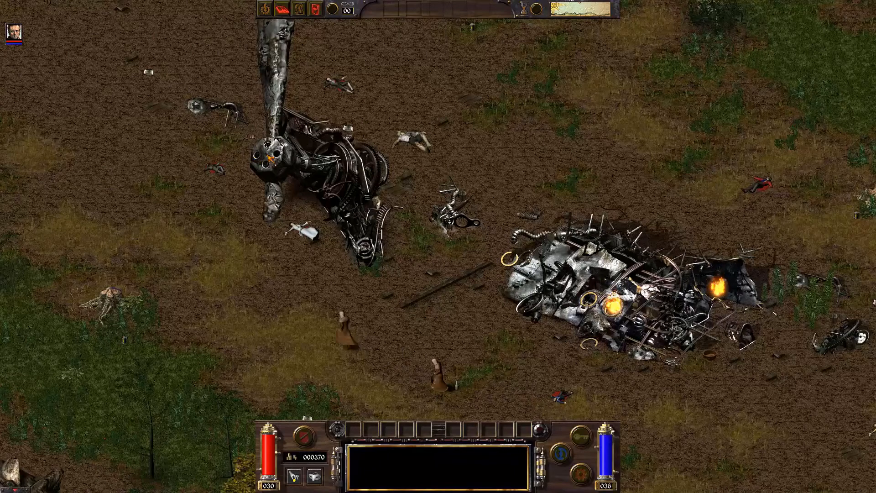
pyautogui.press('Down')
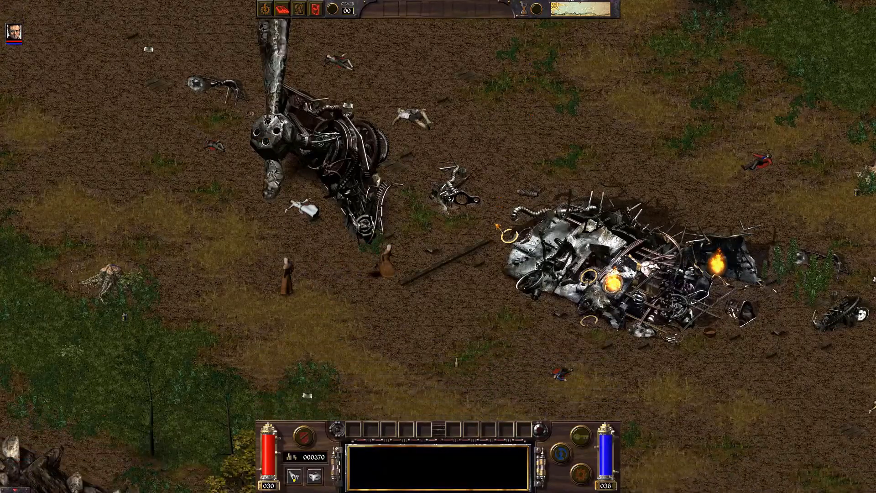
pyautogui.press('Right')
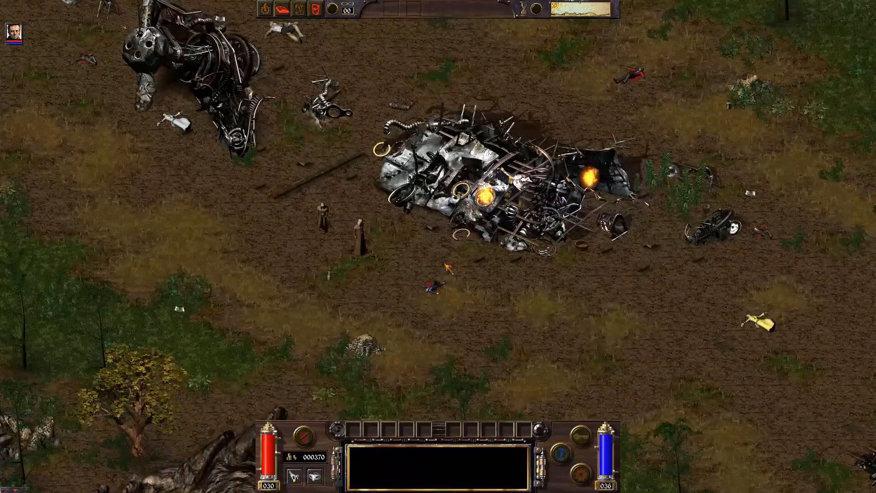
pyautogui.press('Right')
pyautogui.press('Right')
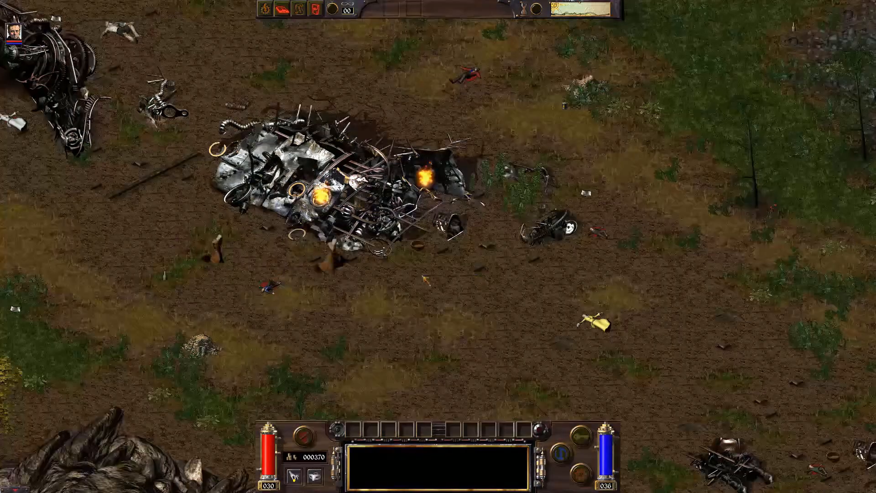
pyautogui.press('Left')
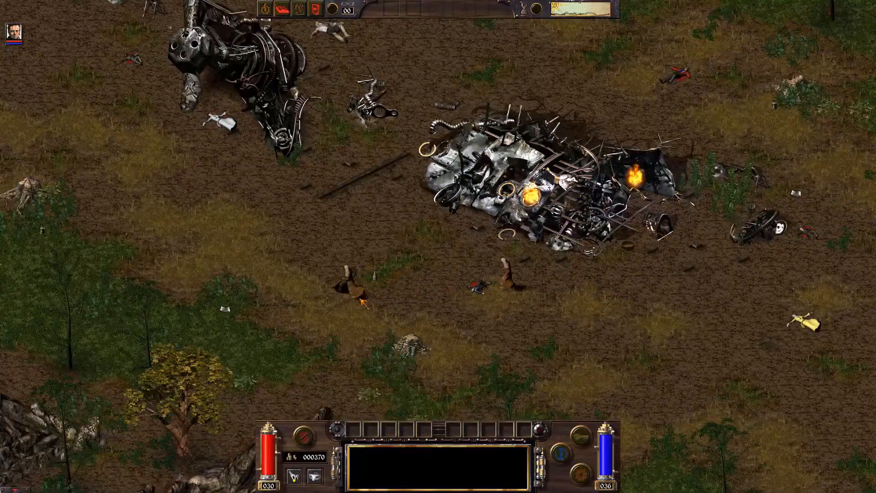
pyautogui.click(516, 309)
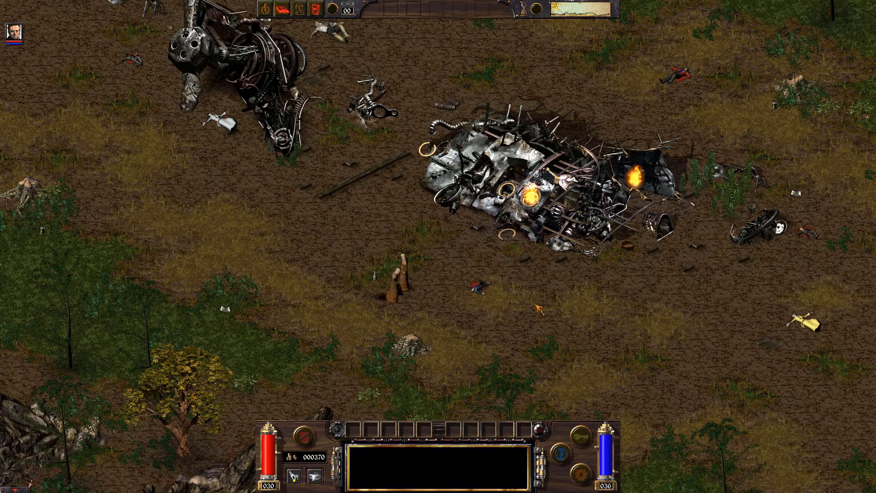
pyautogui.press('Right')
pyautogui.press('Left')
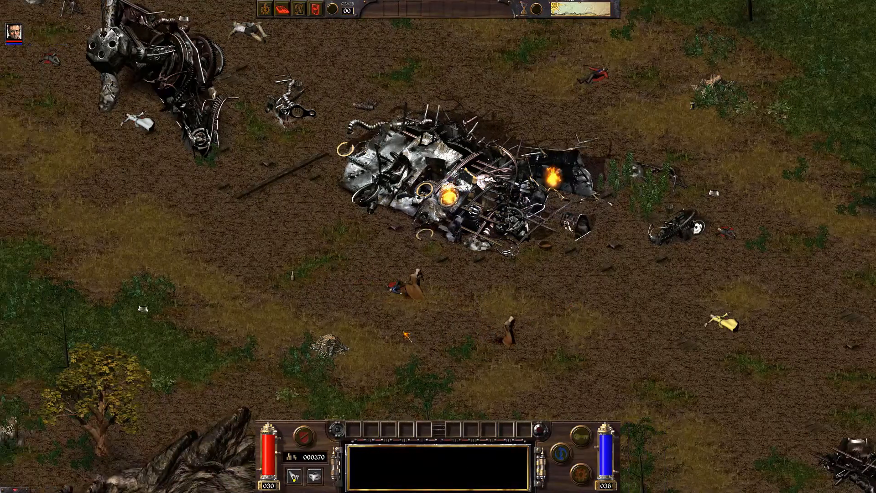
# Step: Walk the character back and forth beside the burning wreckage while scrolling the view in all four directions to check movement and display
pyautogui.click(295, 286)
pyautogui.press('Up')
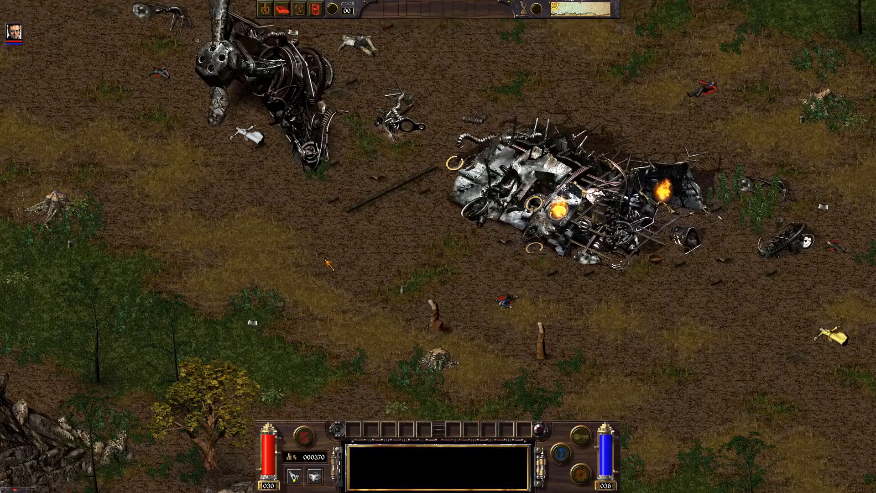
pyautogui.click(541, 307)
pyautogui.press('Right')
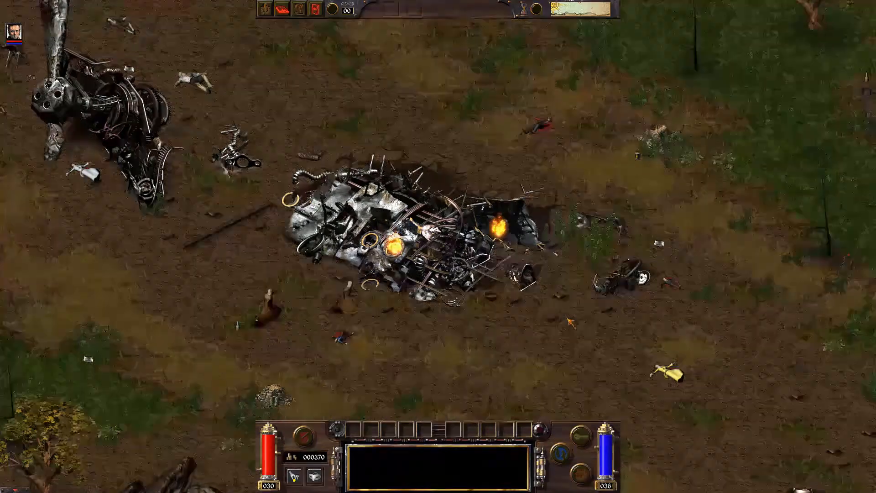
pyautogui.press('Down')
pyautogui.click(199, 283)
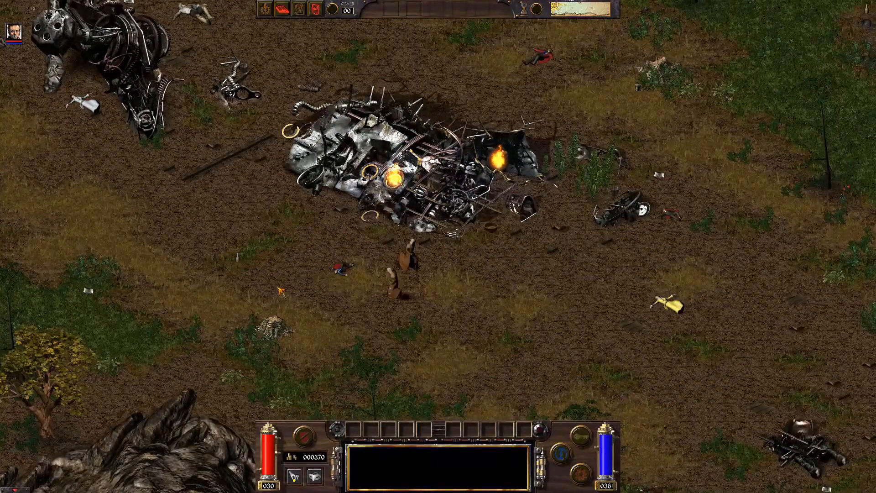
pyautogui.press('Left')
pyautogui.press('Up')
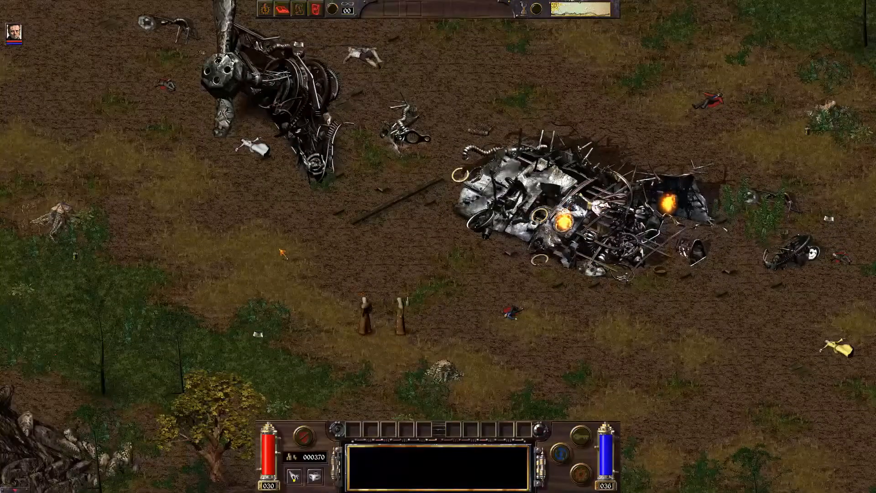
pyautogui.click(399, 262)
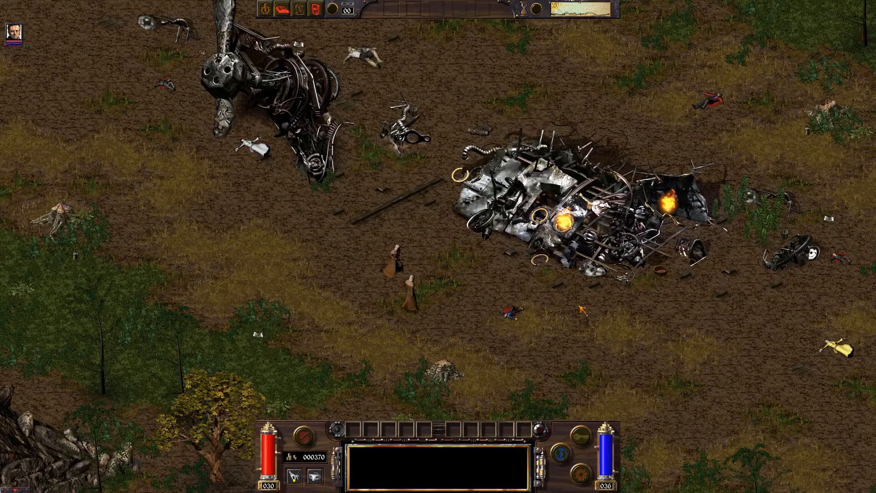
pyautogui.click(540, 303)
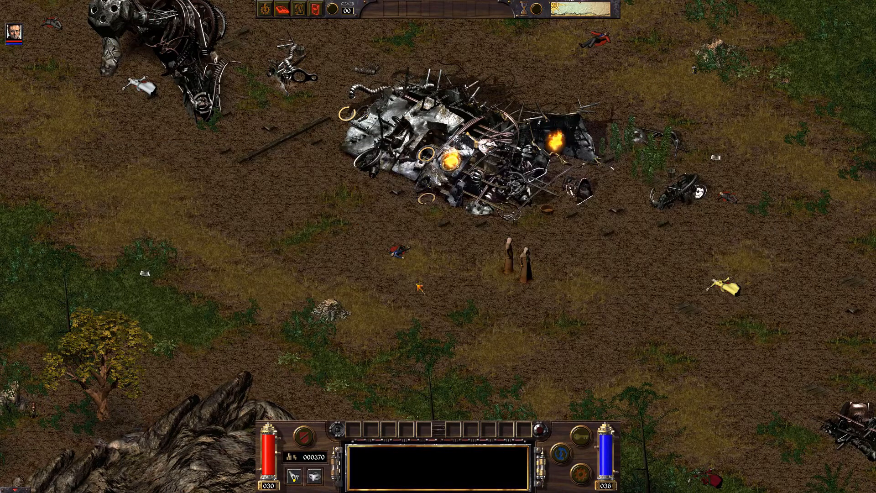
# Step: Quit the game to the desktop and accept the quit confirmation
pyautogui.press('Escape')
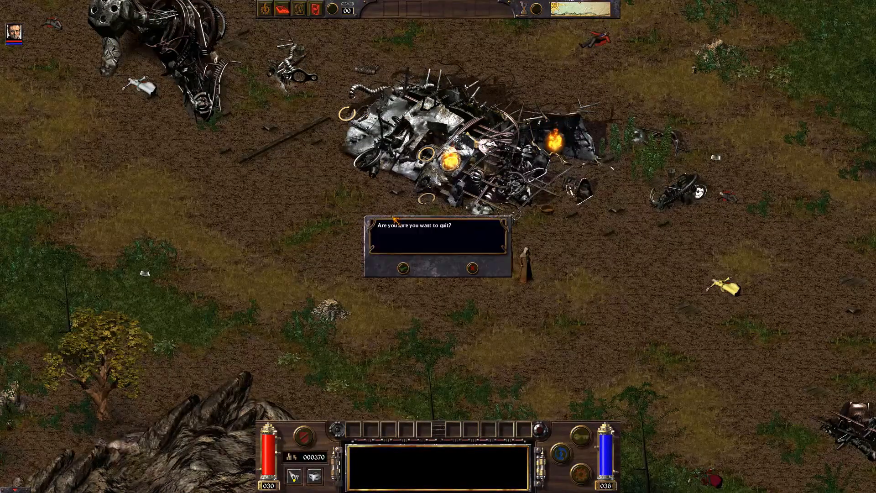
pyautogui.click(404, 269)
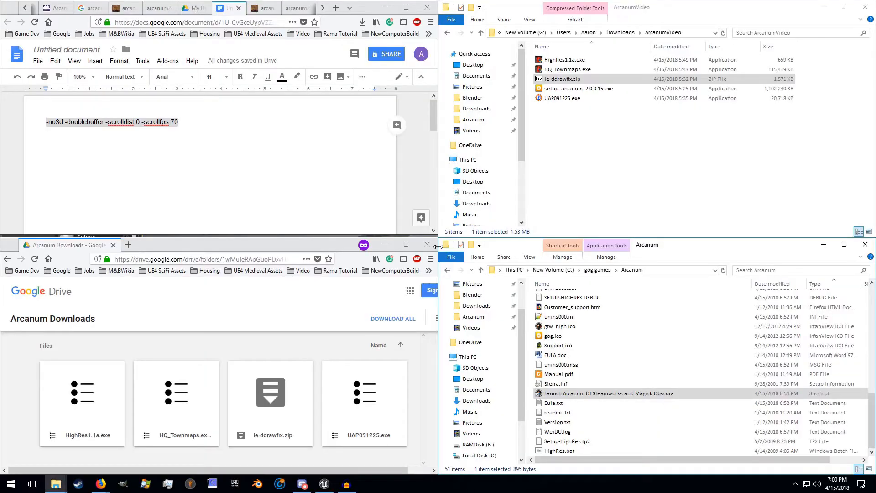